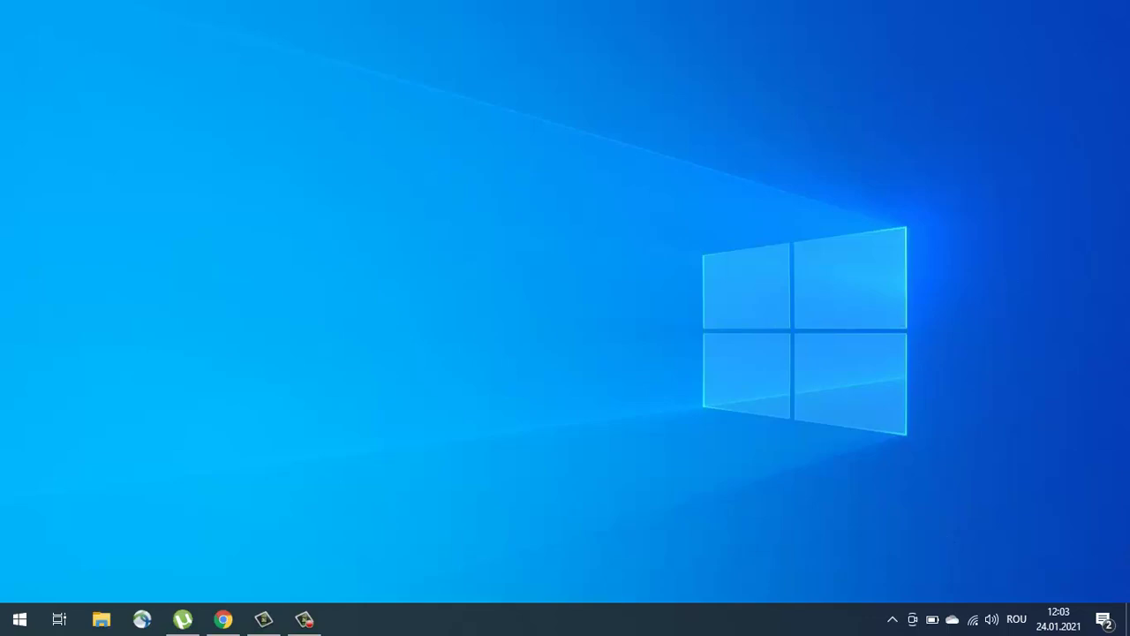
# Step: Enter the SIM PIN in DIGI net mobil, then bring up the DC-Unlocker client folder
pyautogui.moveTo(316, 622)
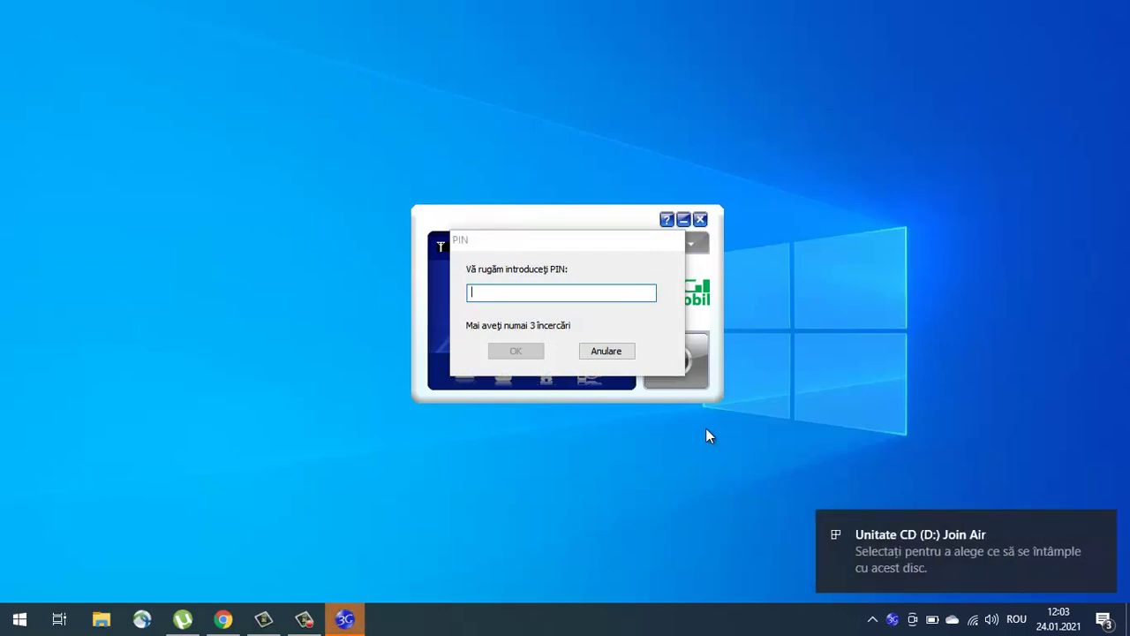
pyautogui.click(574, 295)
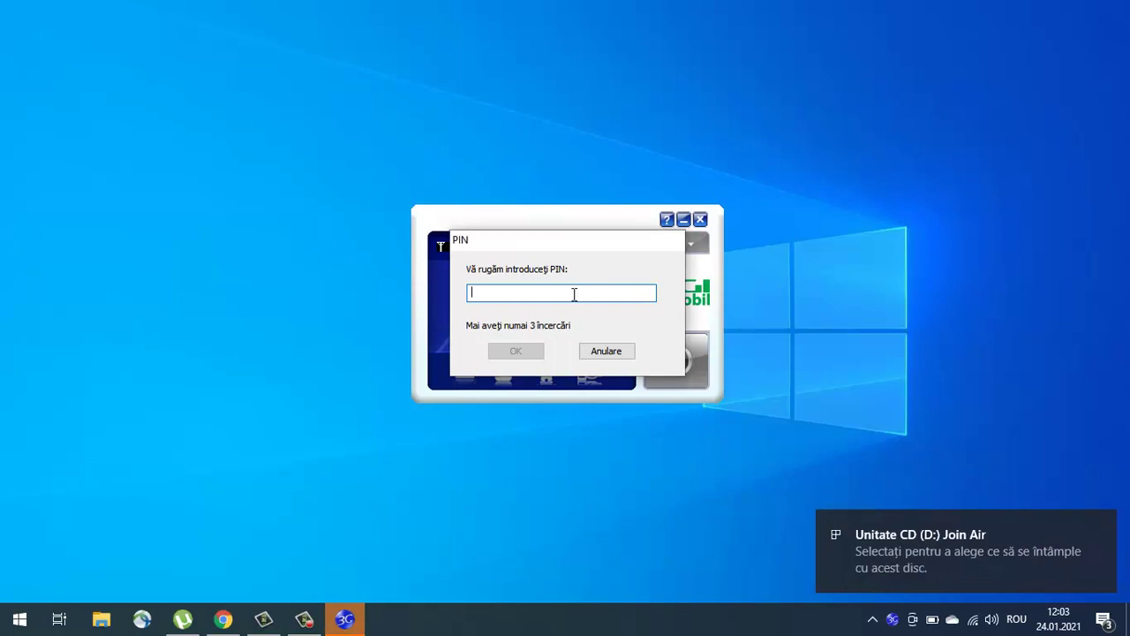
pyautogui.write('0000')
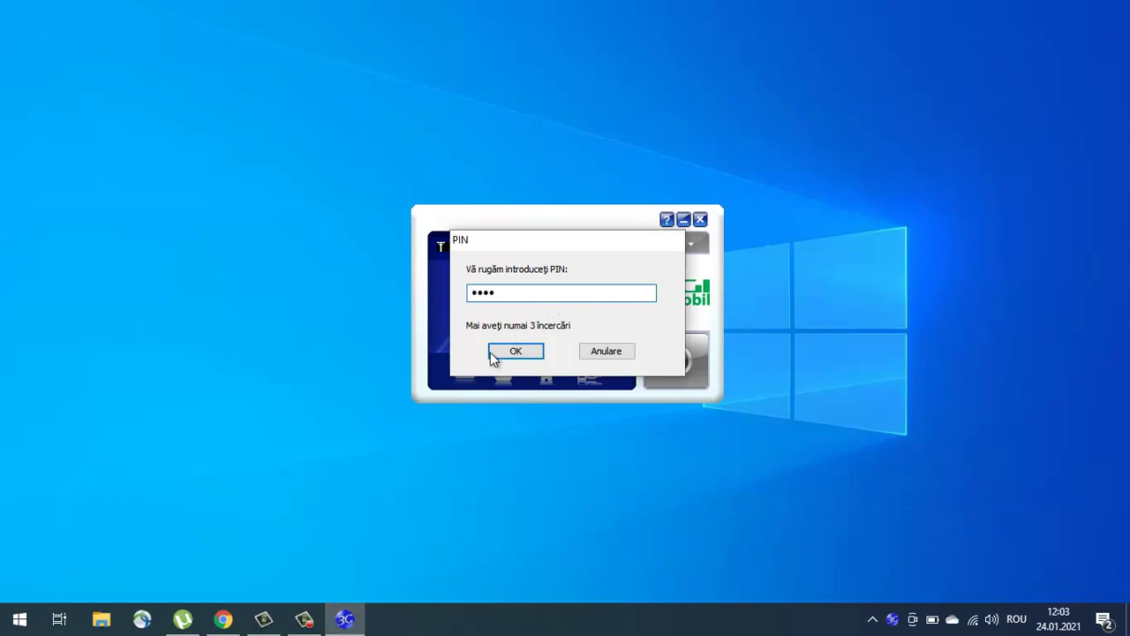
pyautogui.click(498, 351)
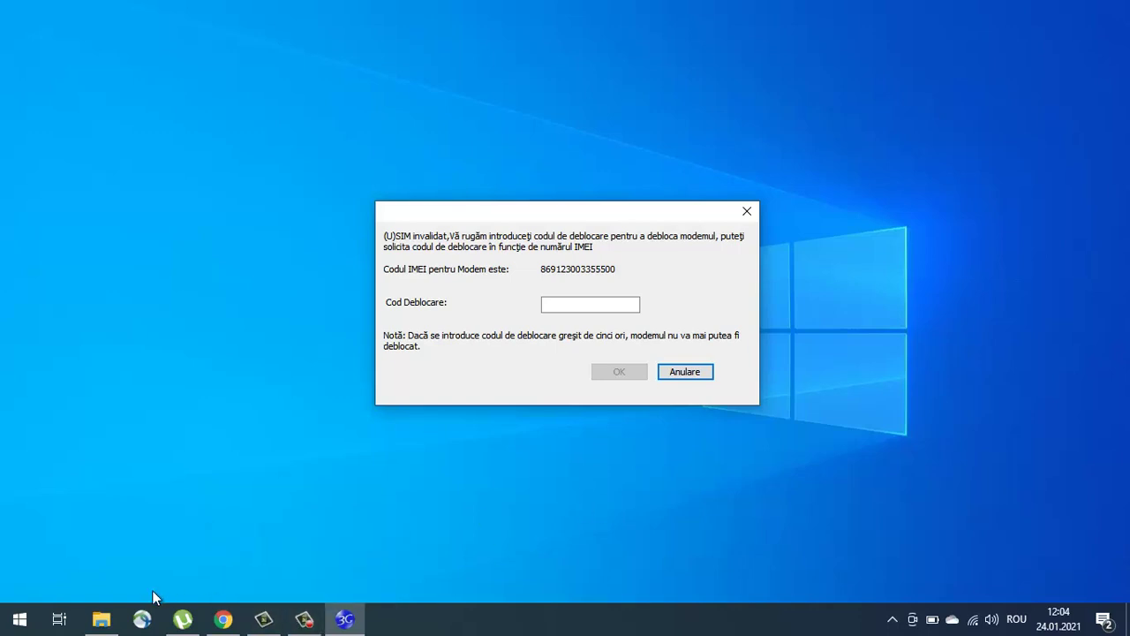
pyautogui.click(101, 619)
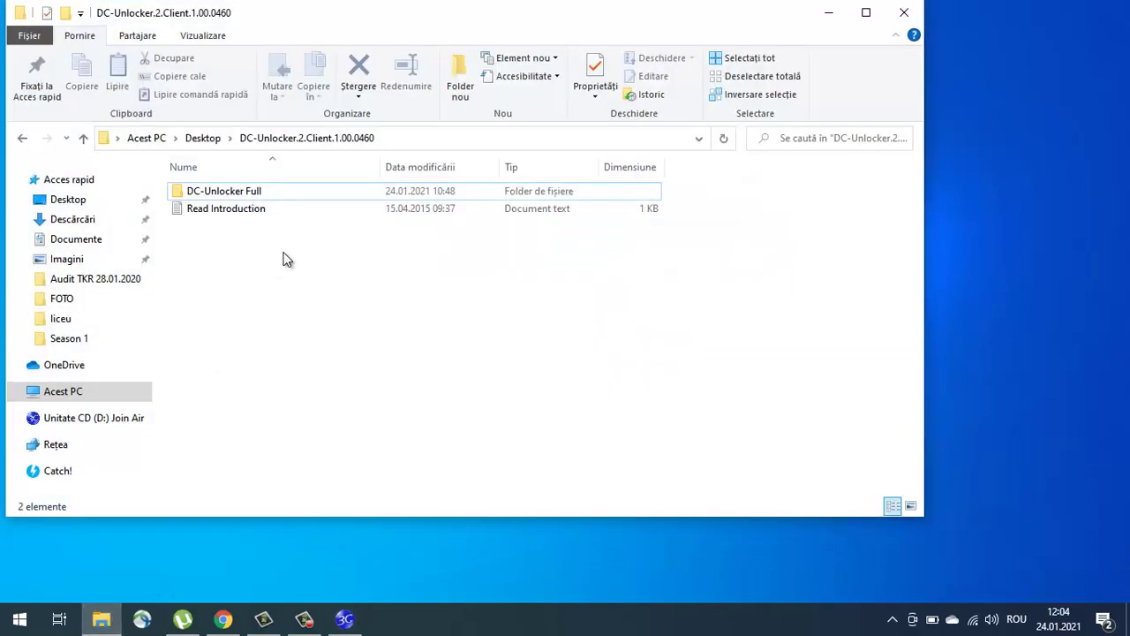
# Step: Run dccrap from the DC-Unlocker Full folder as administrator
pyautogui.doubleClick(324, 201)
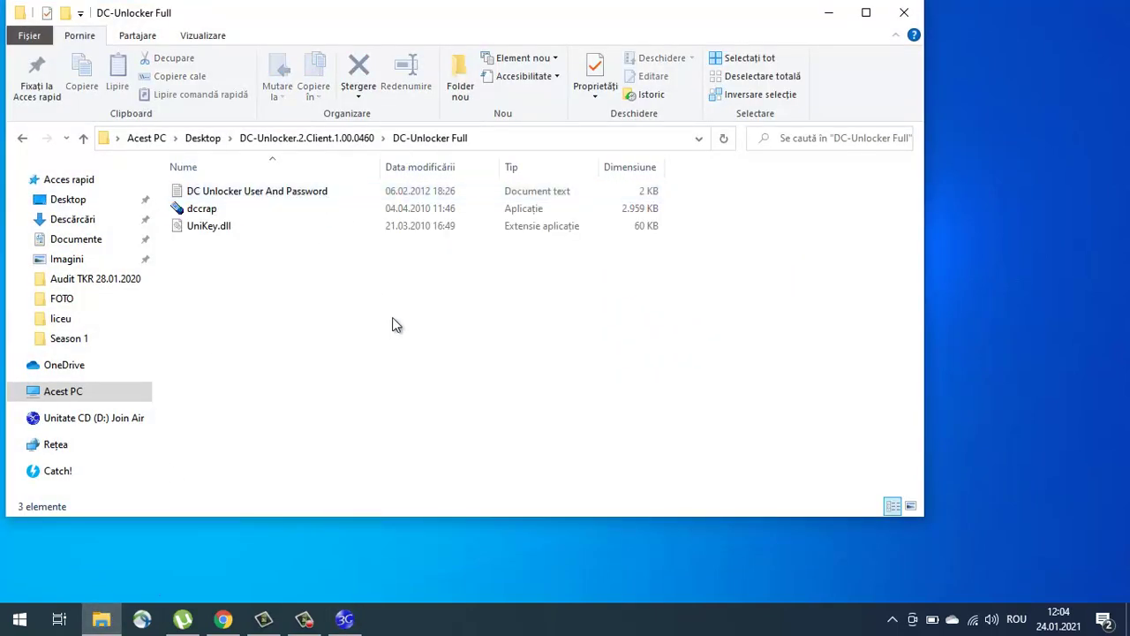
pyautogui.click(201, 212)
pyautogui.rightClick(201, 213)
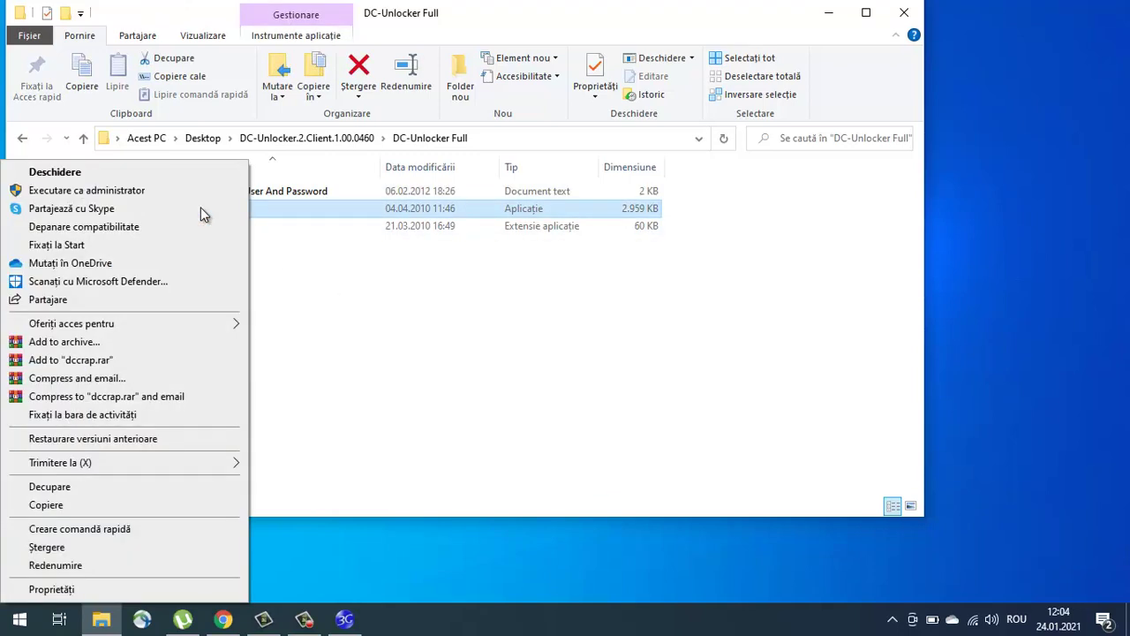
pyautogui.click(152, 200)
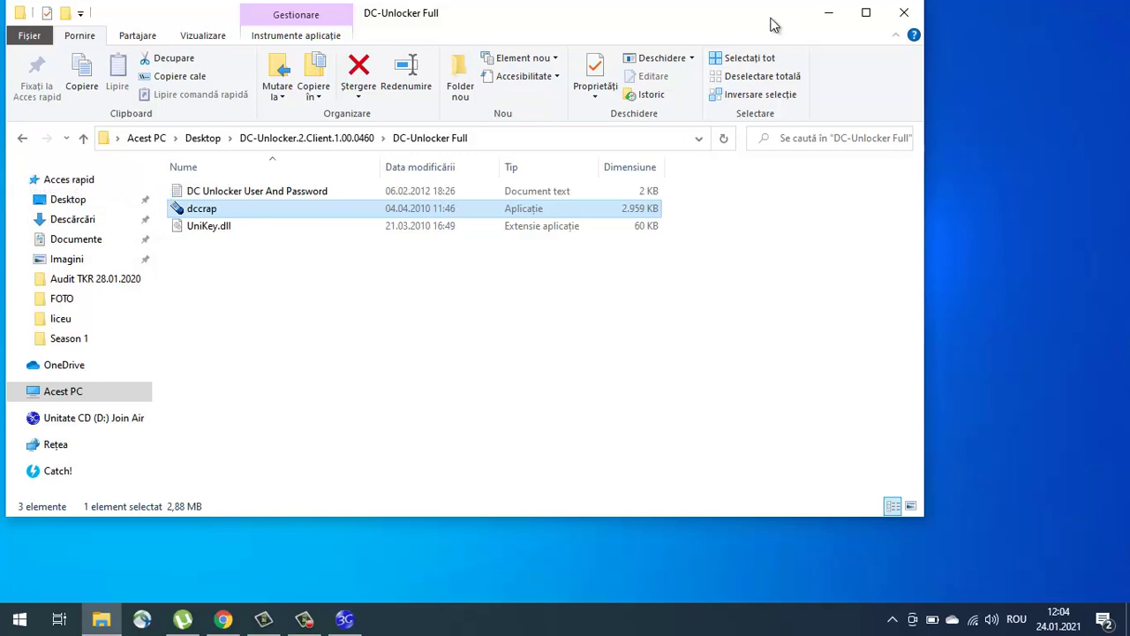
# Step: Pick ZTE datacards as manufacturer, keeping the model on Auto detect (recommended)
pyautogui.click(832, 13)
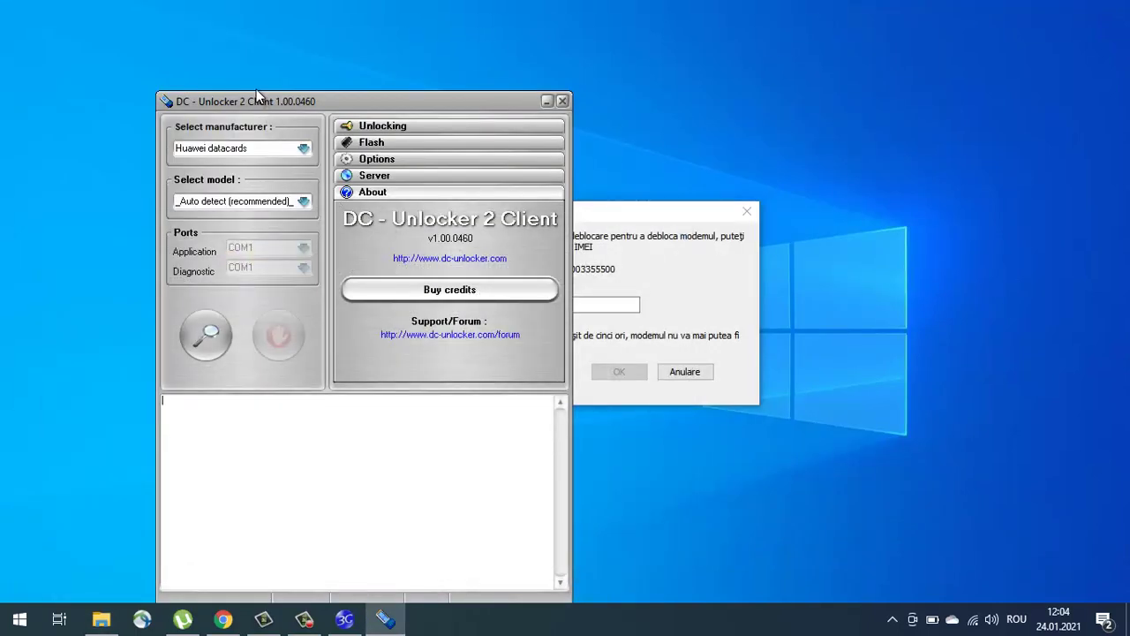
pyautogui.click(256, 89)
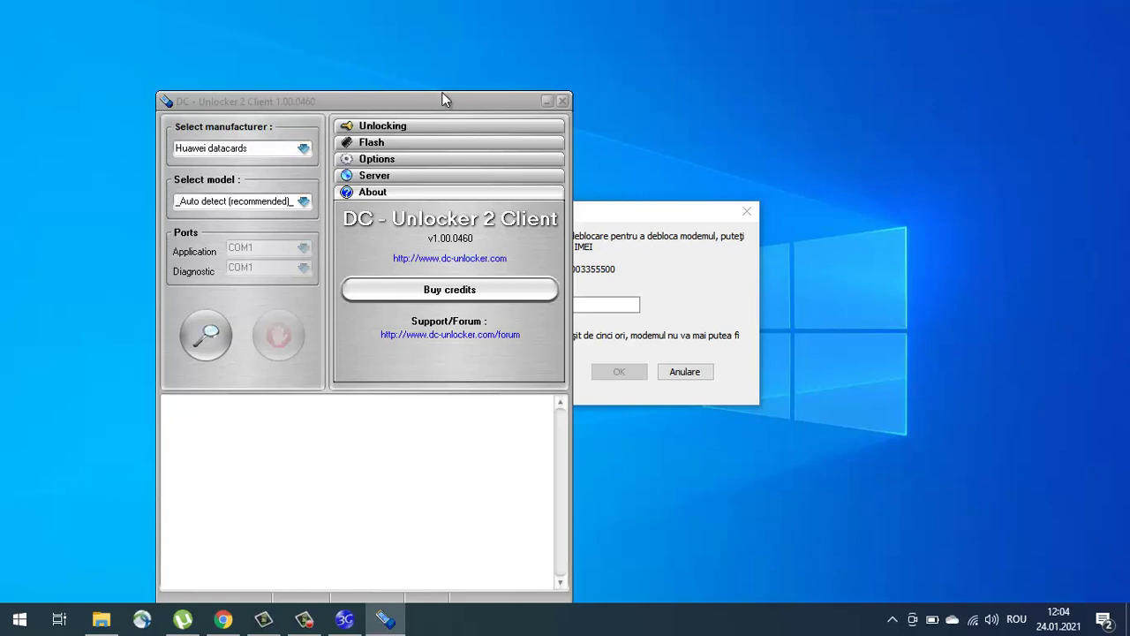
pyautogui.moveTo(443, 93); pyautogui.dragTo(716, 33)
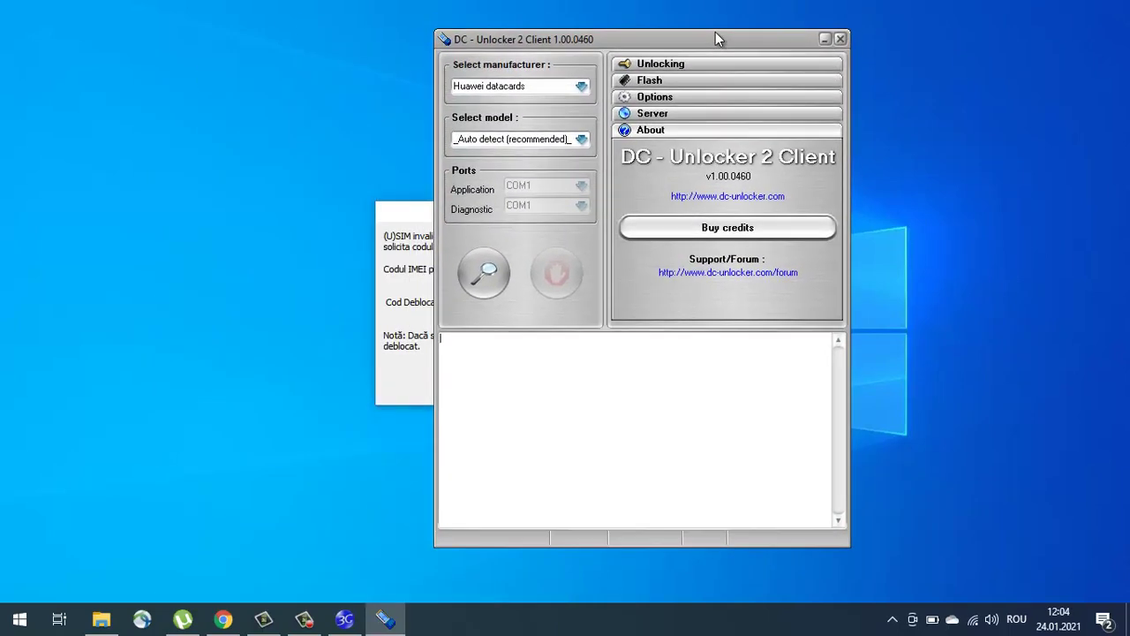
pyautogui.click(567, 82)
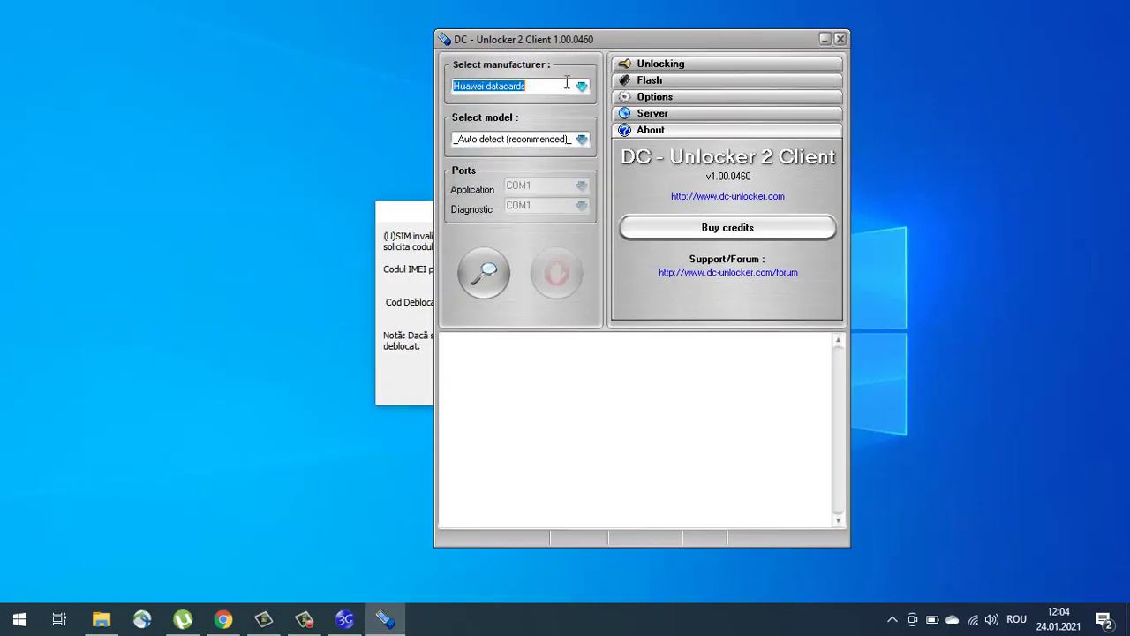
pyautogui.click(581, 86)
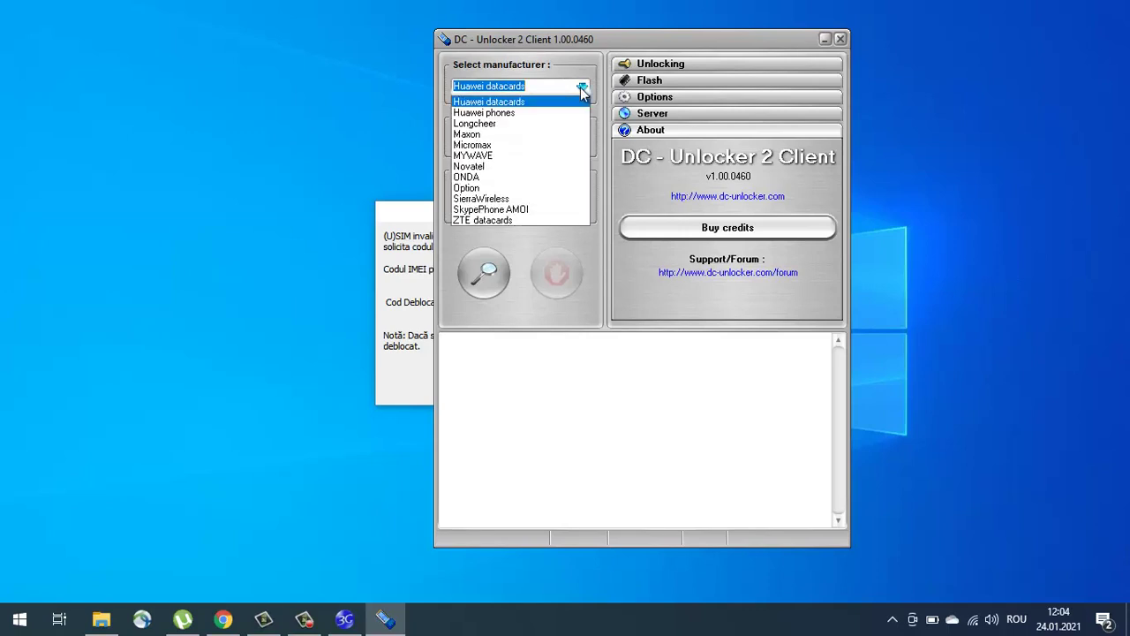
pyautogui.click(519, 220)
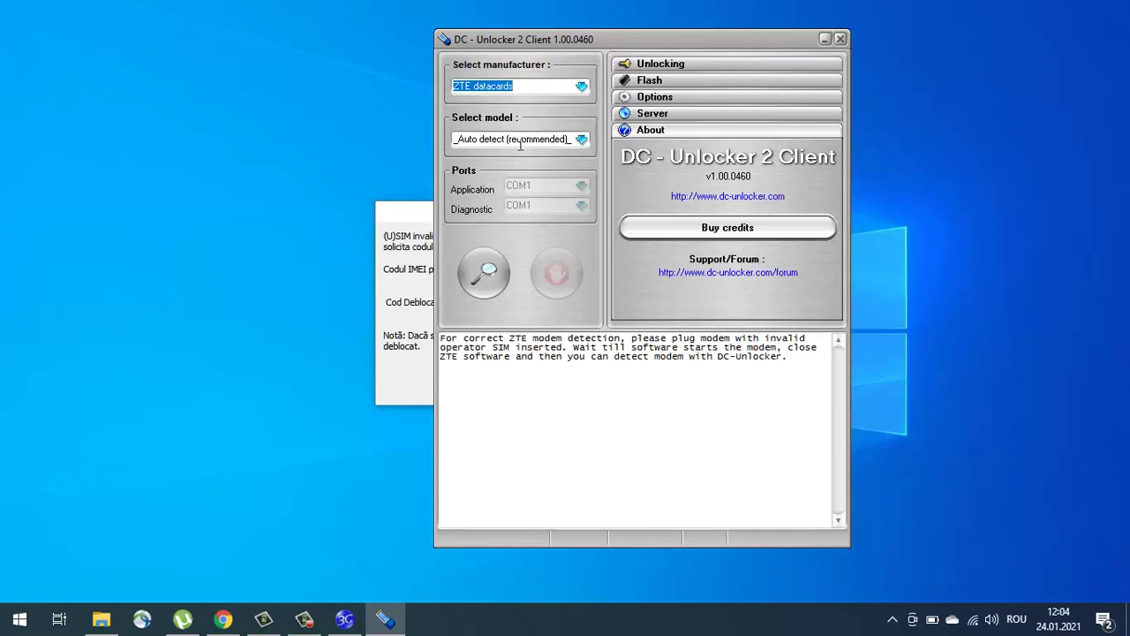
pyautogui.click(583, 140)
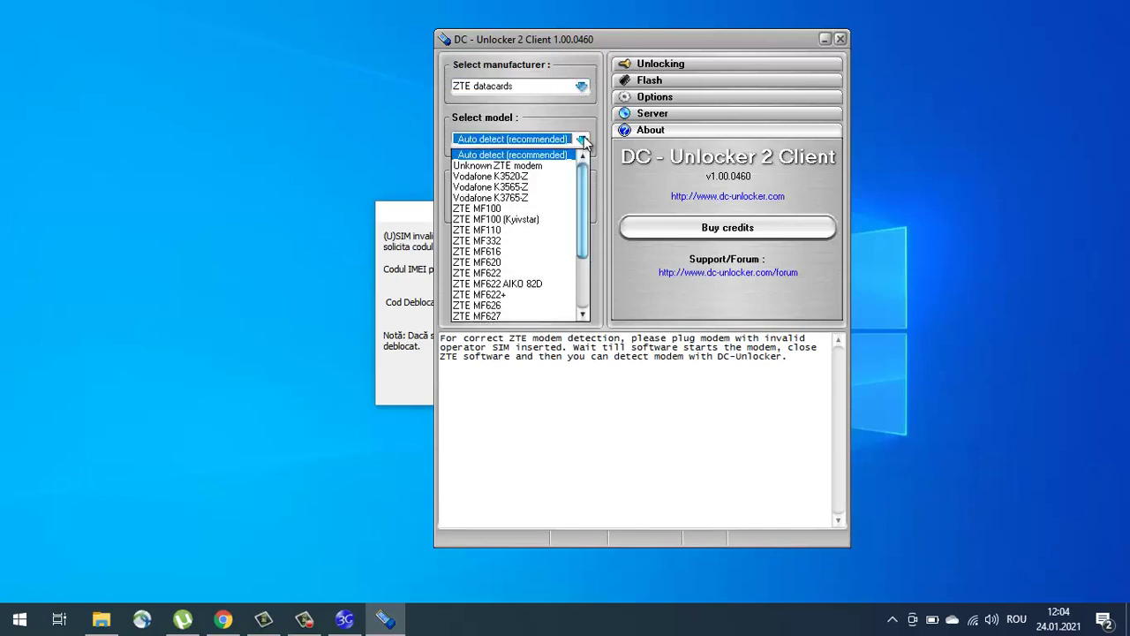
pyautogui.click(583, 140)
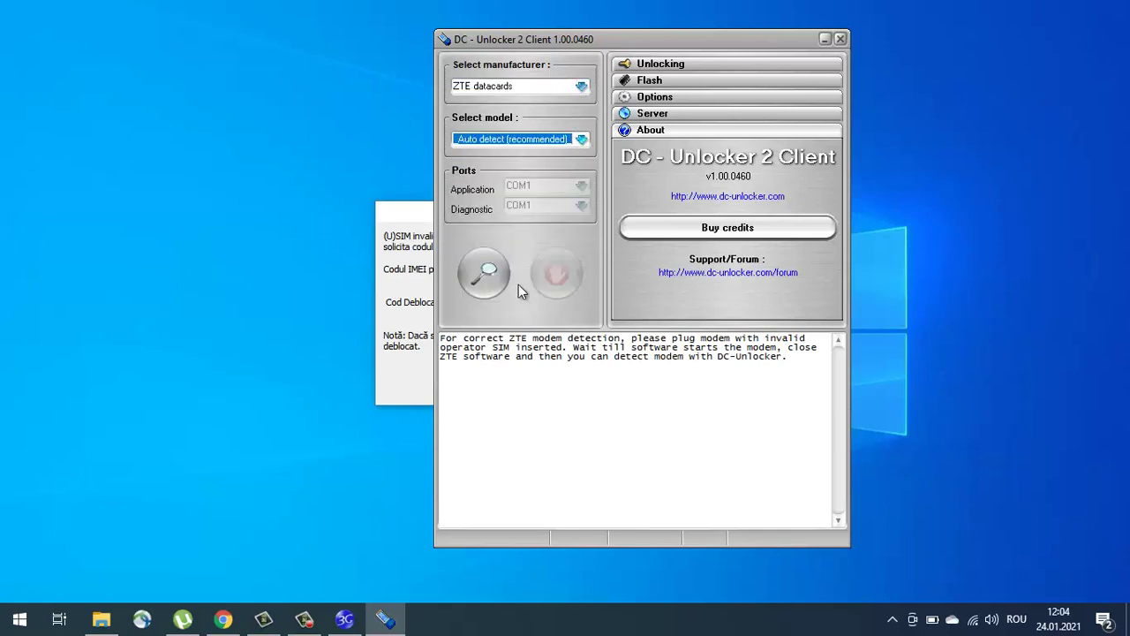
# Step: Detect the MF190 modem and run Unlock from the Unlocking options
pyautogui.click(484, 276)
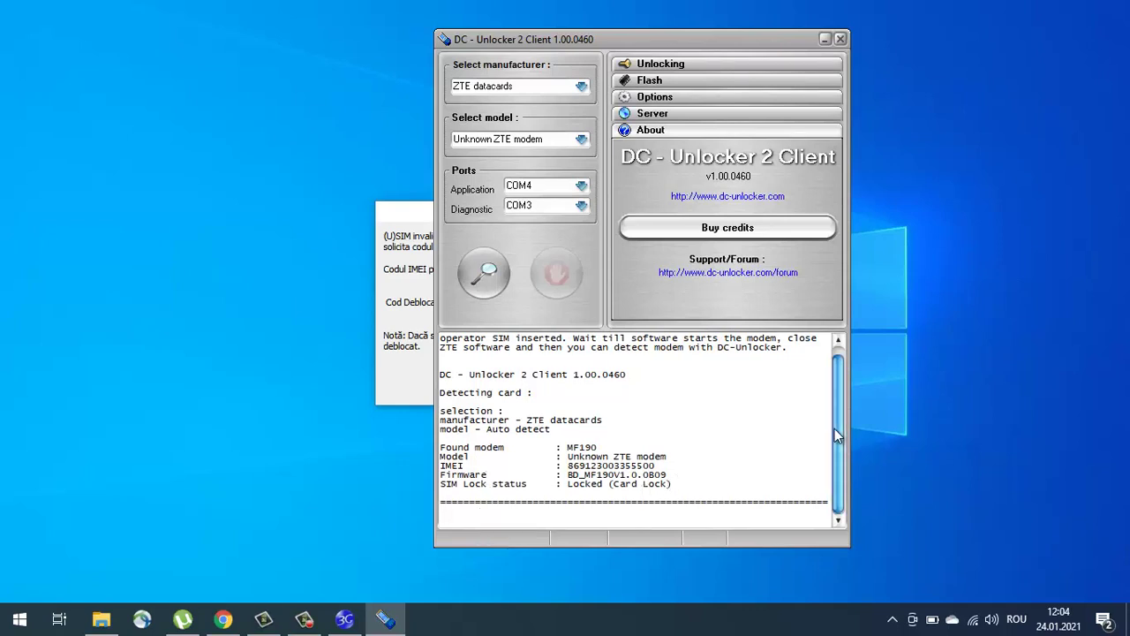
pyautogui.click(658, 67)
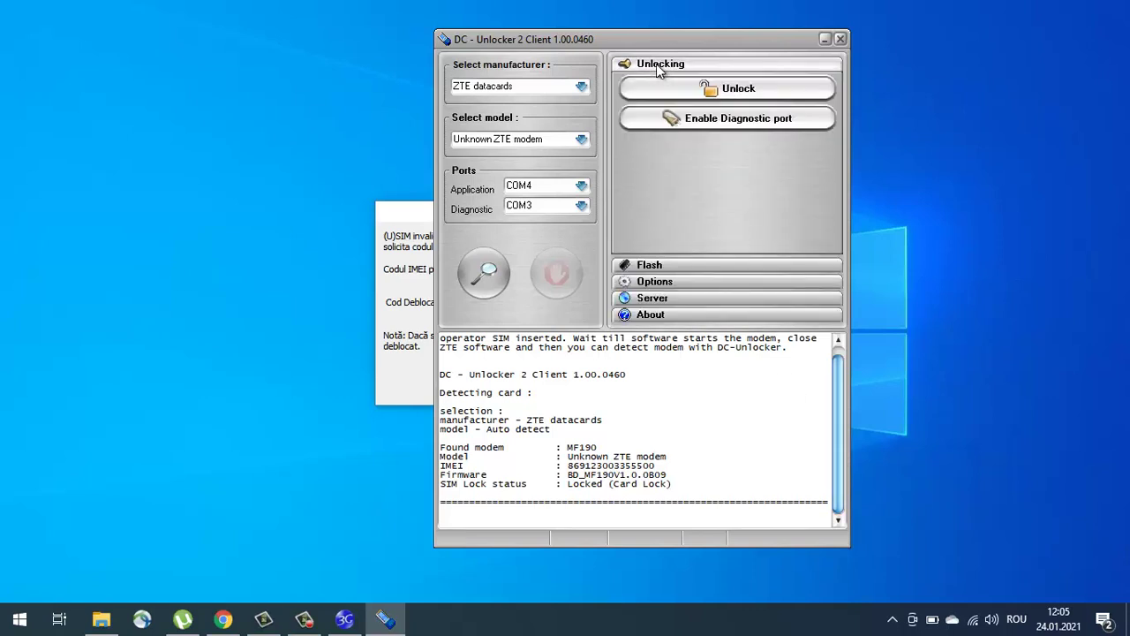
pyautogui.click(687, 92)
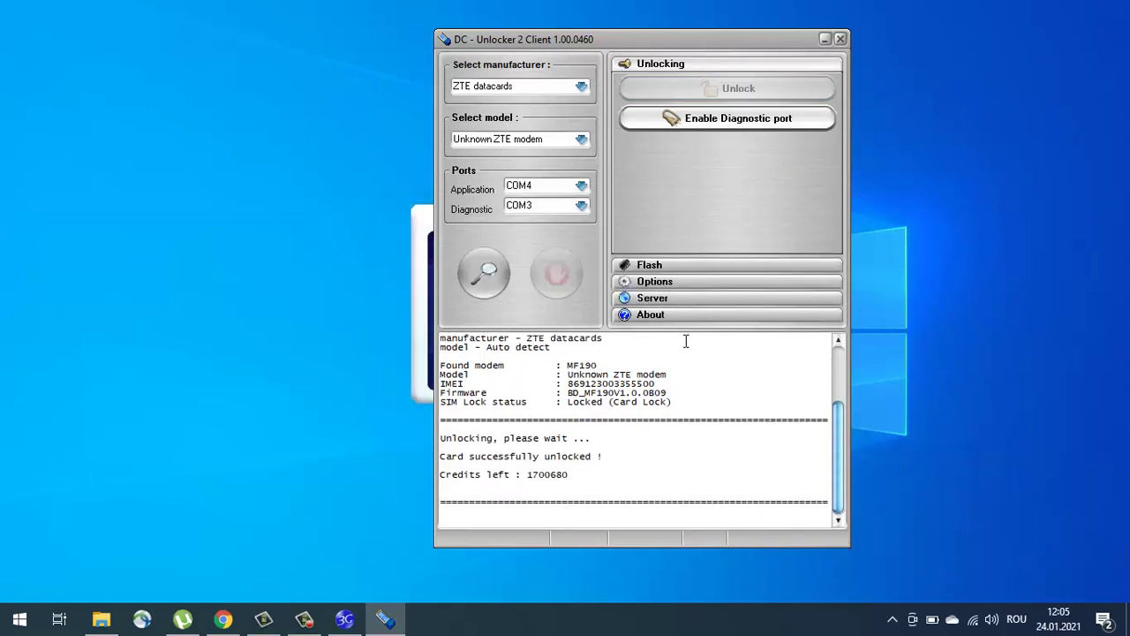
pyautogui.click(825, 41)
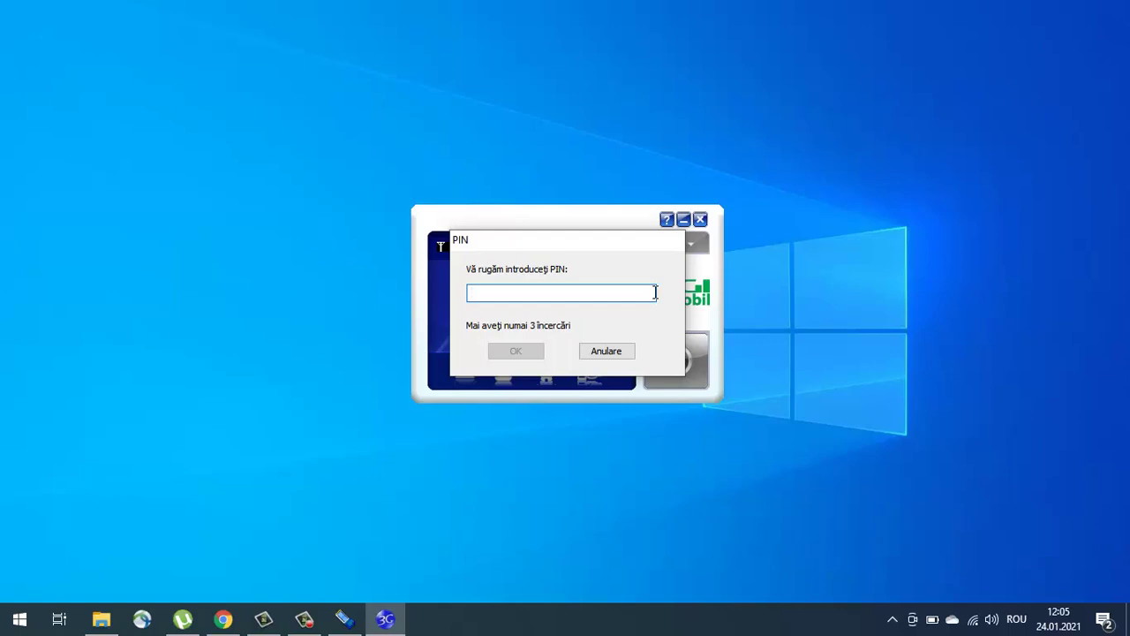
# Step: Enter the SIM PIN again and let the unlocked modem finish initialising
pyautogui.write('0000')
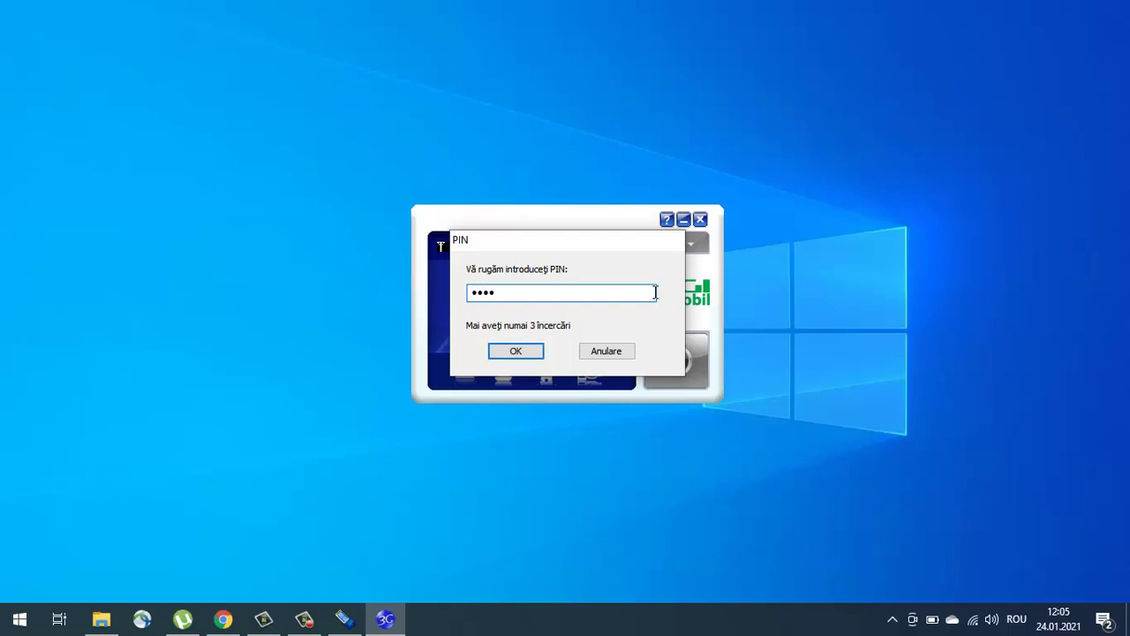
pyautogui.click(536, 357)
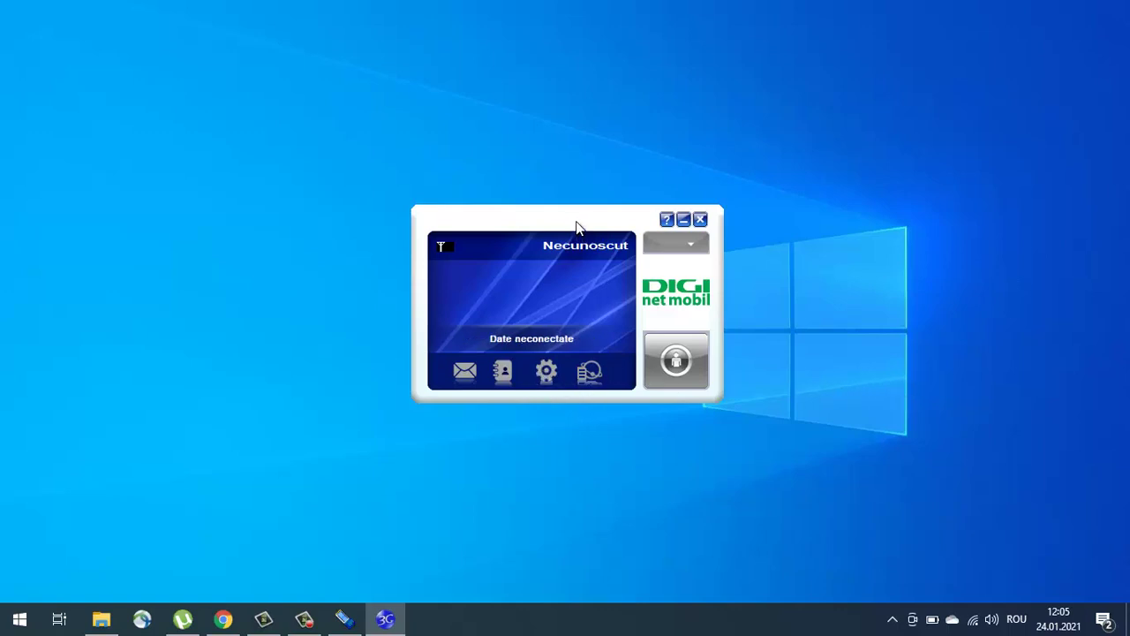
pyautogui.moveTo(579, 228); pyautogui.dragTo(563, 197)
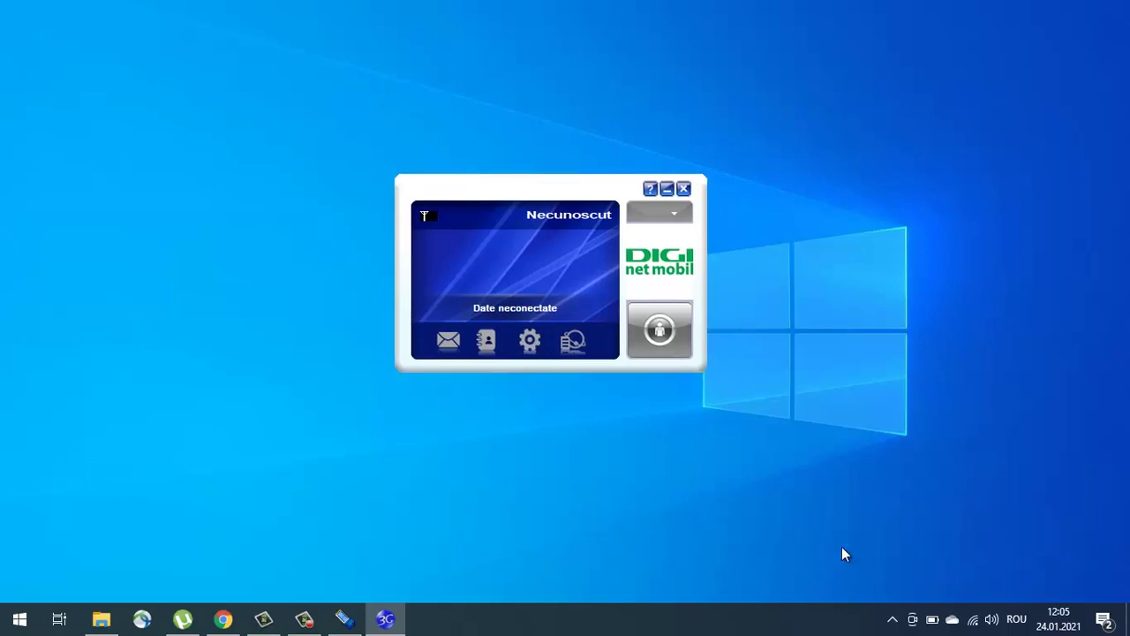
# Step: Open settings, start a new connection profile, and close the form without saving
pyautogui.click(531, 339)
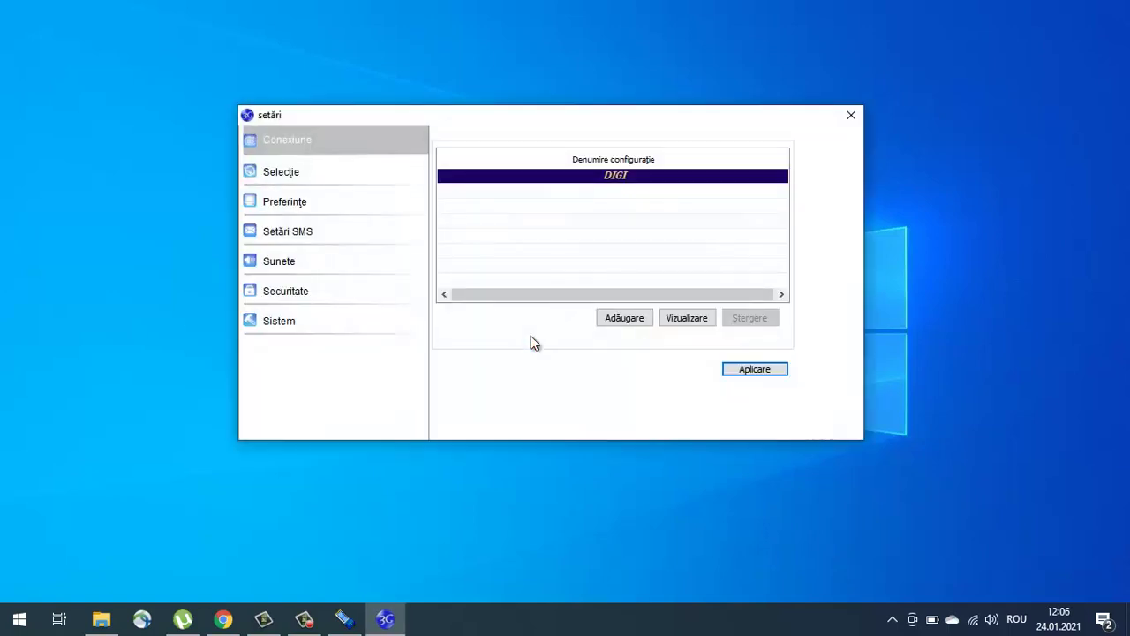
pyautogui.click(645, 318)
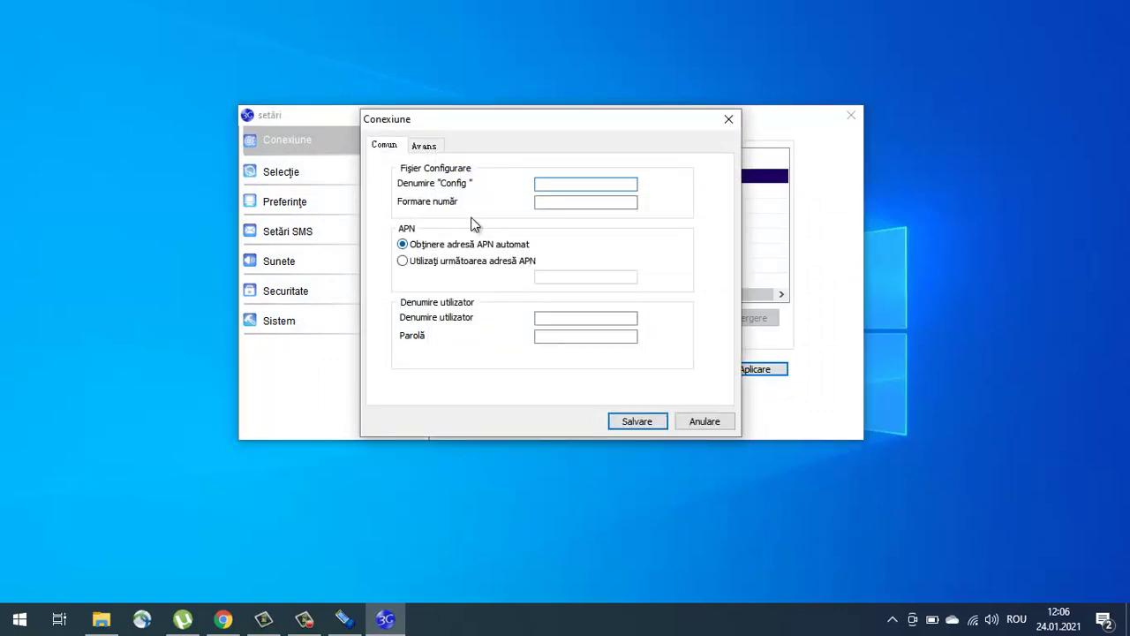
pyautogui.click(431, 151)
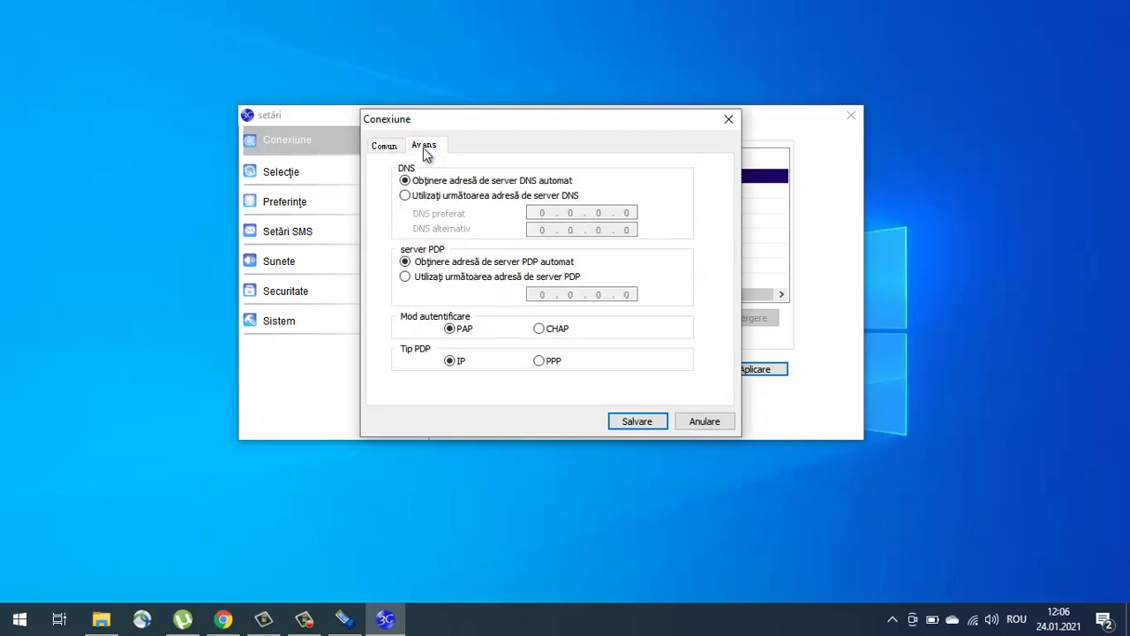
pyautogui.click(389, 148)
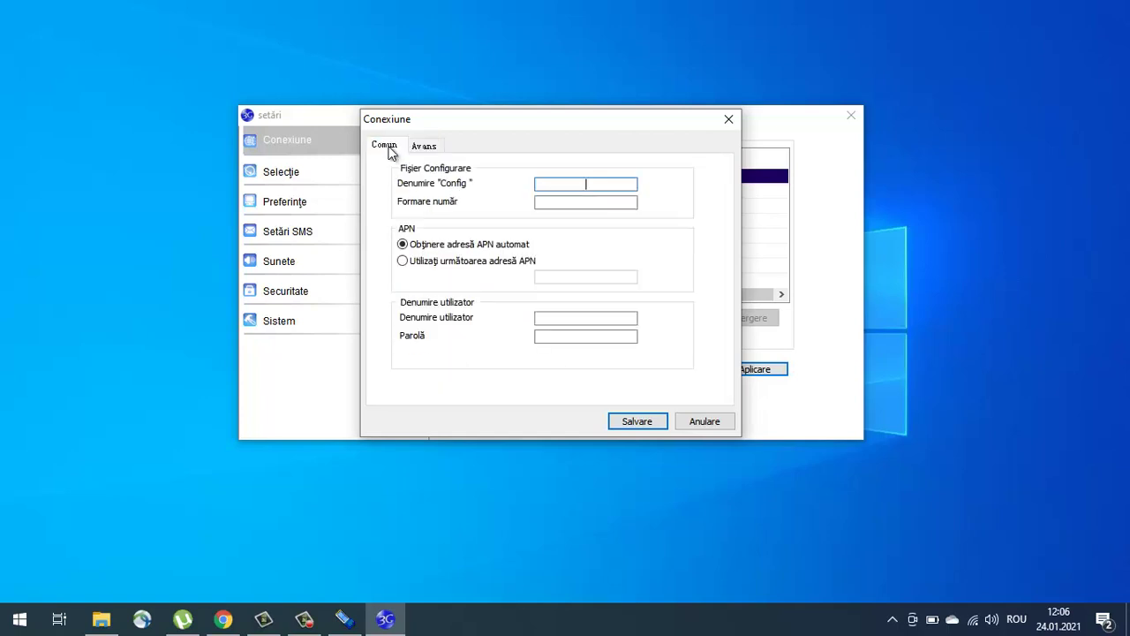
pyautogui.click(729, 118)
pyautogui.moveTo(609, 123); pyautogui.dragTo(631, 144)
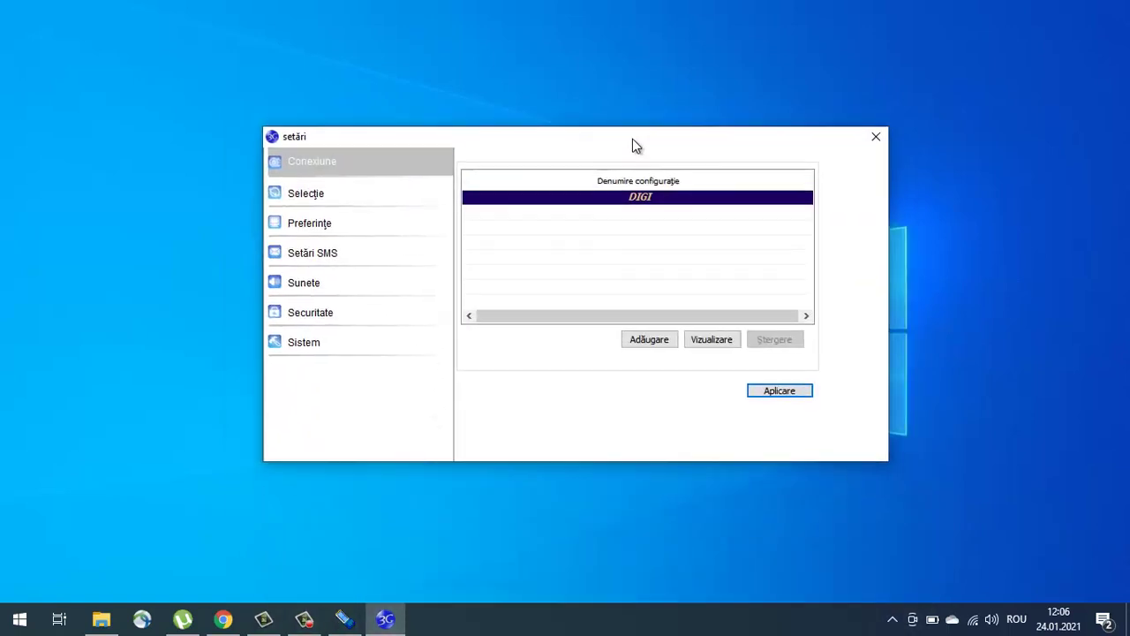
# Step: Switch network selection to Manual, search networks, and register on TELEKOM.RO
pyautogui.click(344, 184)
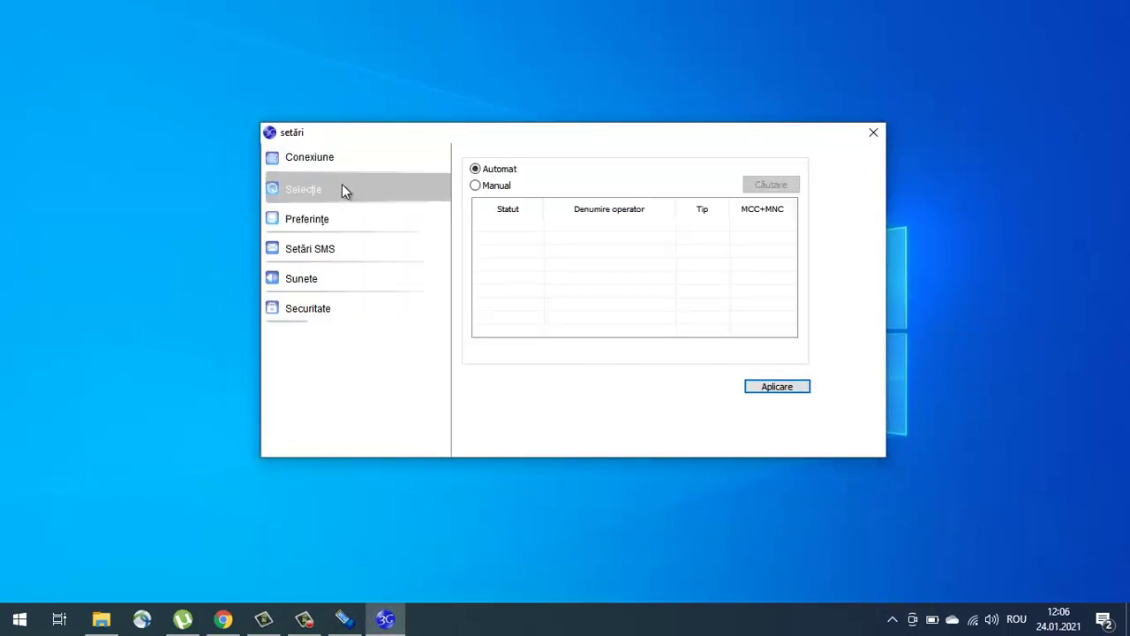
pyautogui.click(501, 187)
pyautogui.click(771, 185)
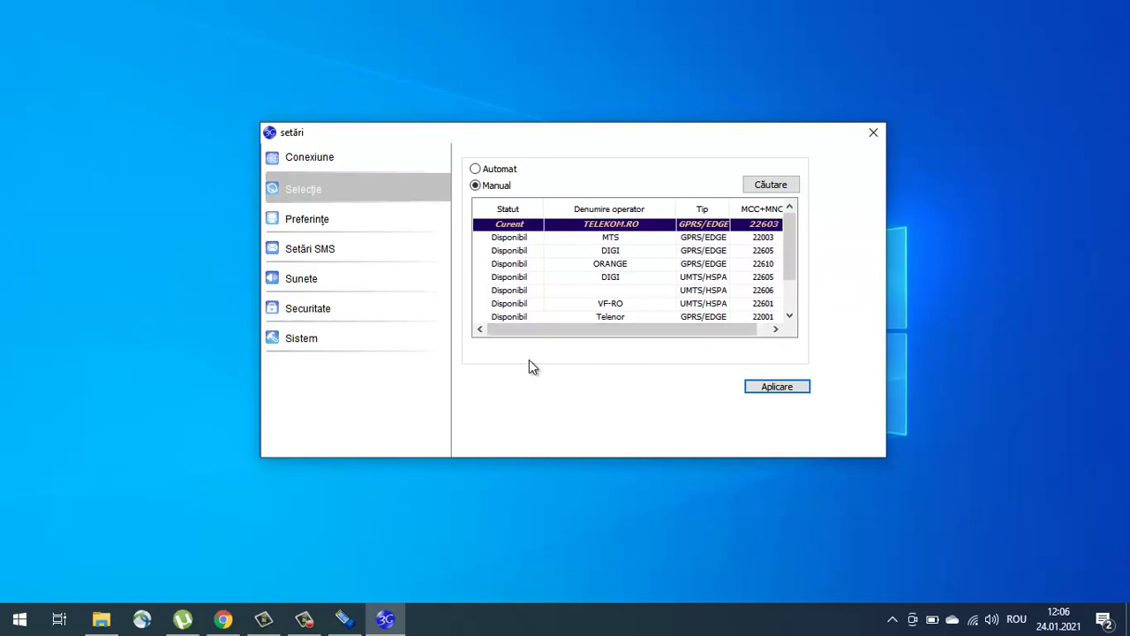
pyautogui.click(780, 387)
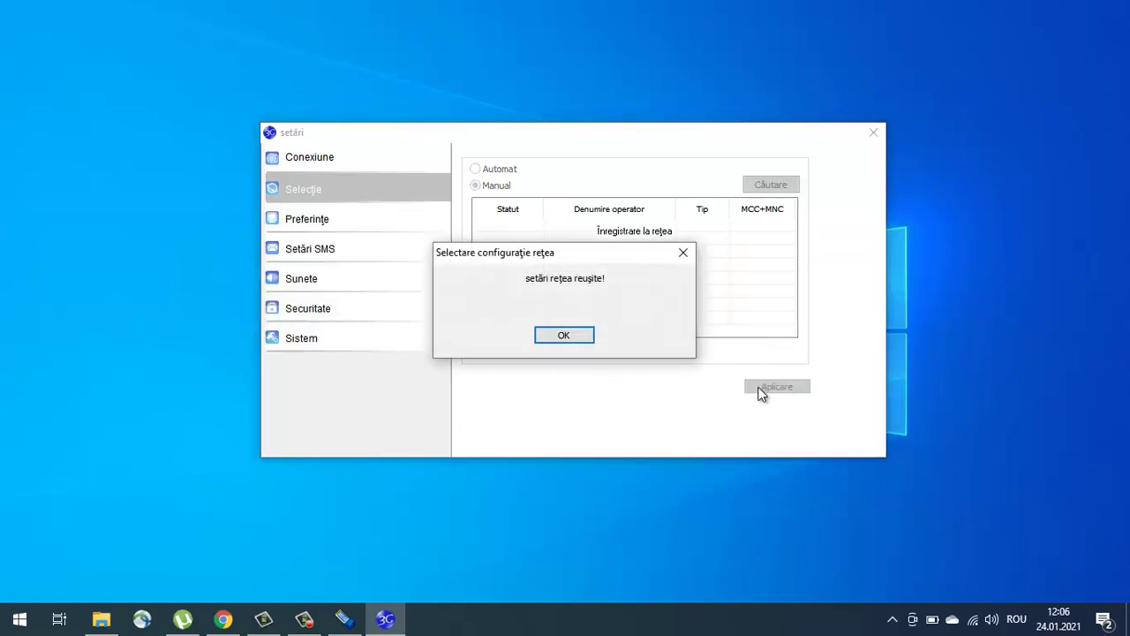
pyautogui.click(568, 339)
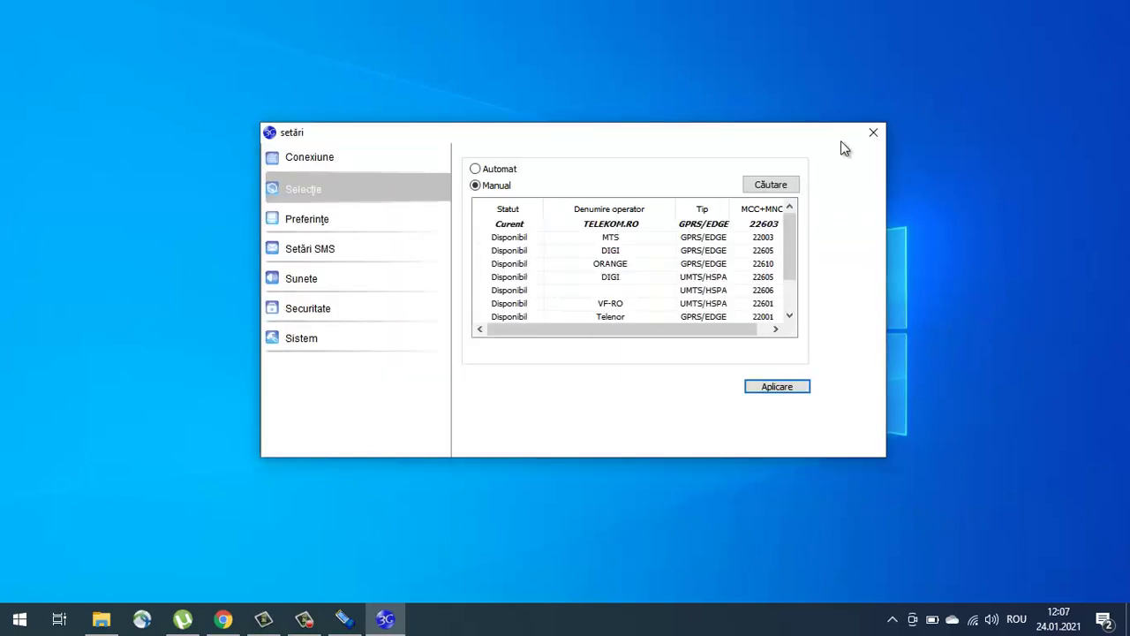
pyautogui.click(401, 160)
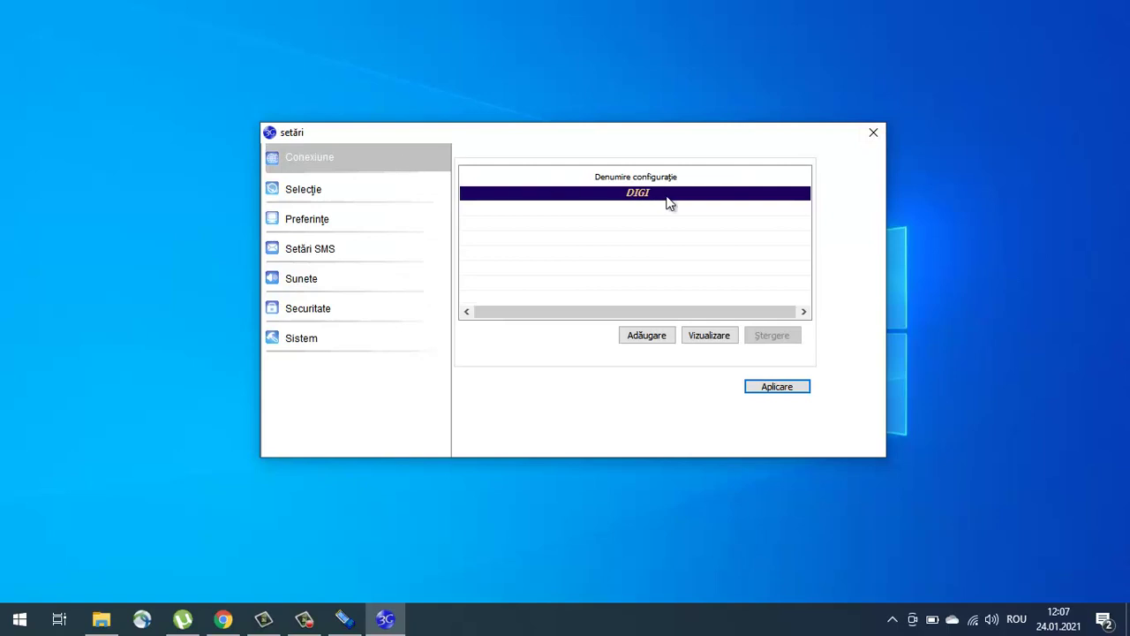
# Step: Review the DIGI profile details, then start a new connection profile
pyautogui.click(709, 337)
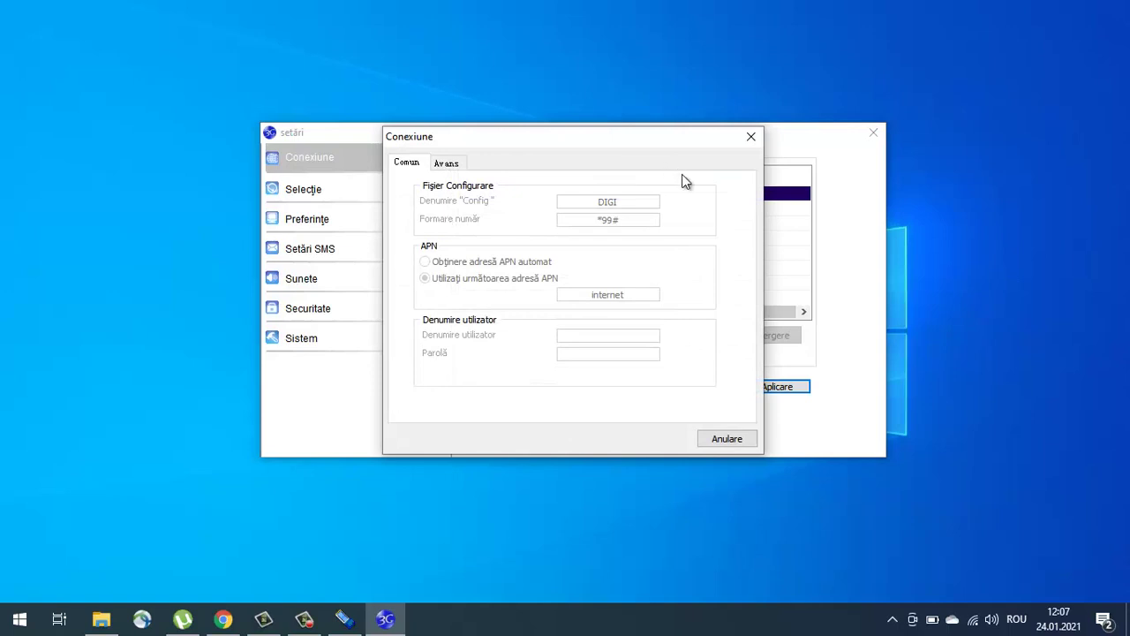
pyautogui.click(751, 138)
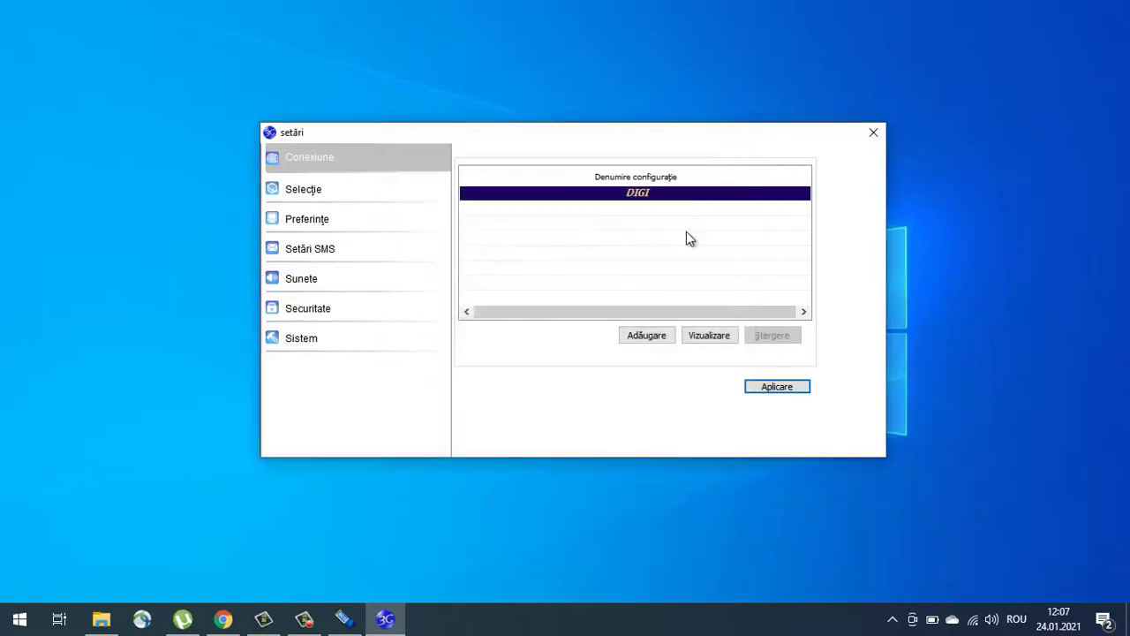
pyautogui.click(652, 336)
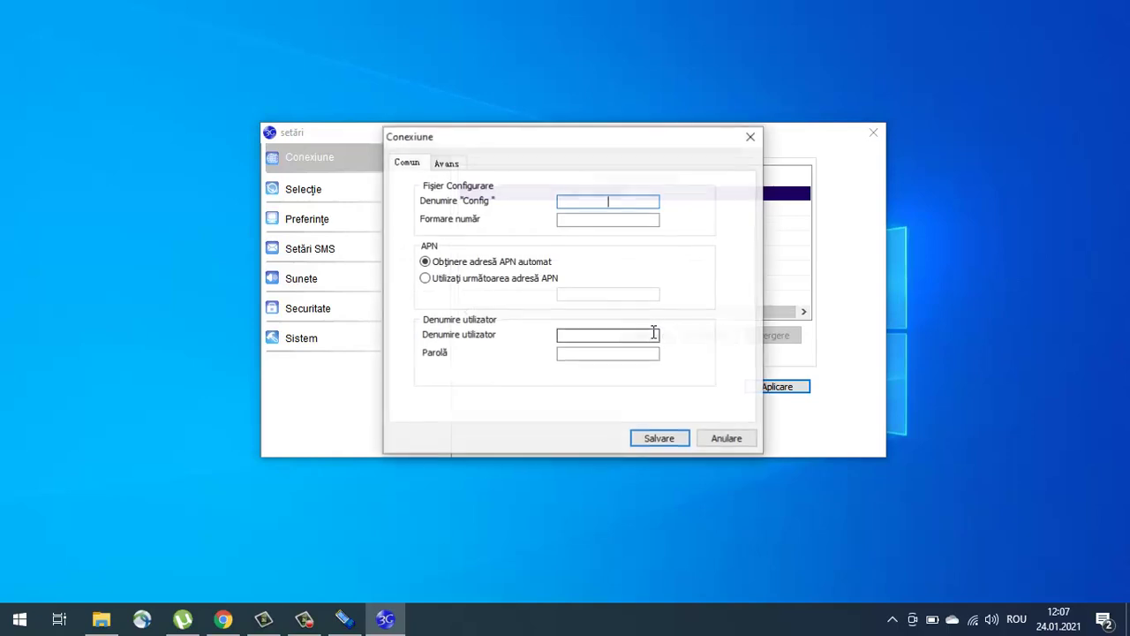
pyautogui.click(444, 166)
pyautogui.click(410, 166)
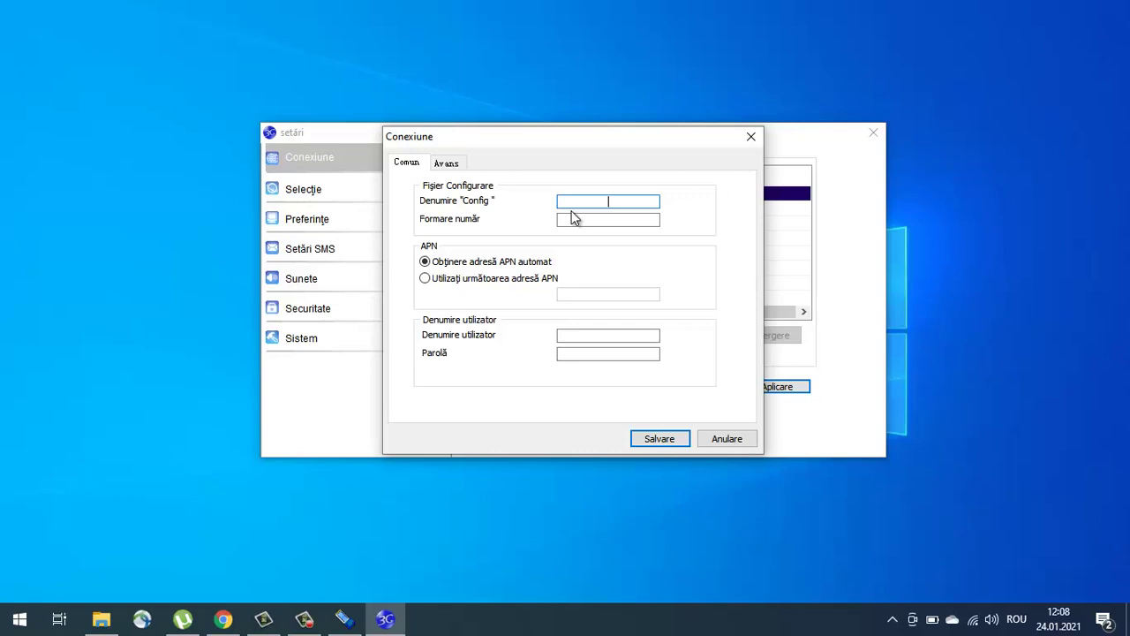
# Step: Name the profile TELEKOM with number *99# and manual APN broadband, and save it
pyautogui.write('t')
pyautogui.press('BackSpace')
pyautogui.write('TELEKOM')
pyautogui.press('Tab')
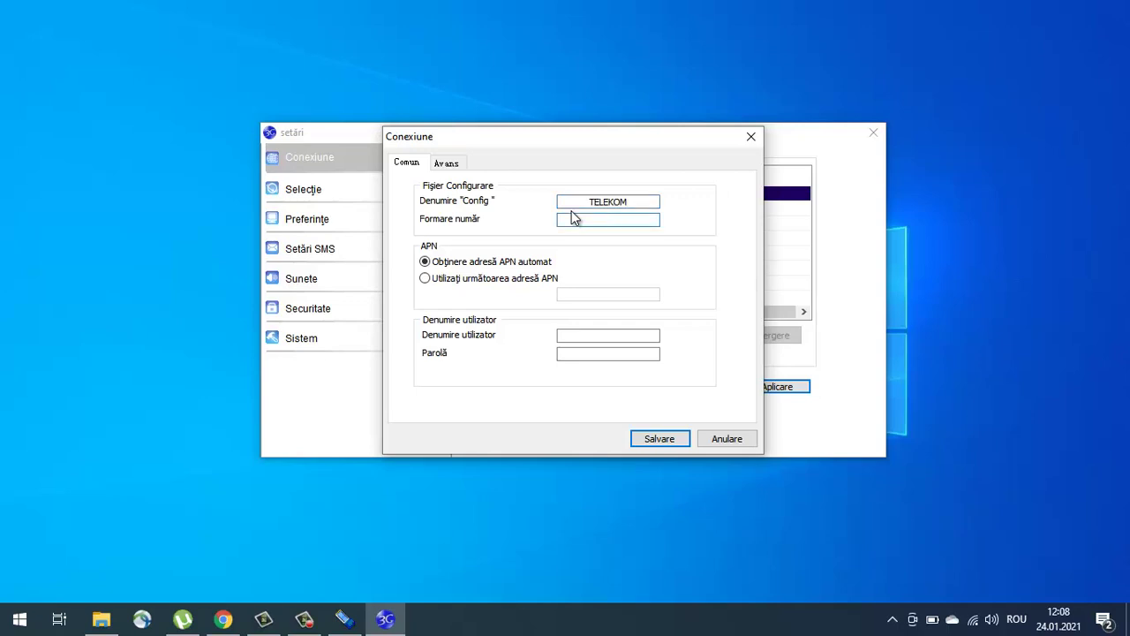
pyautogui.write('*99')
pyautogui.write('#')
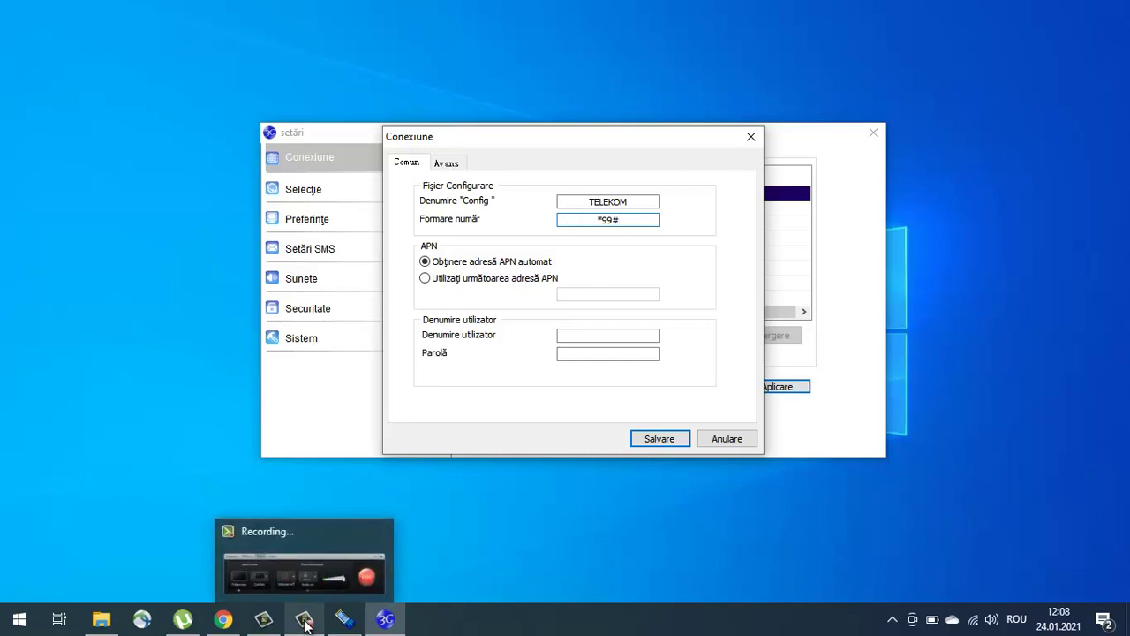
pyautogui.click(546, 280)
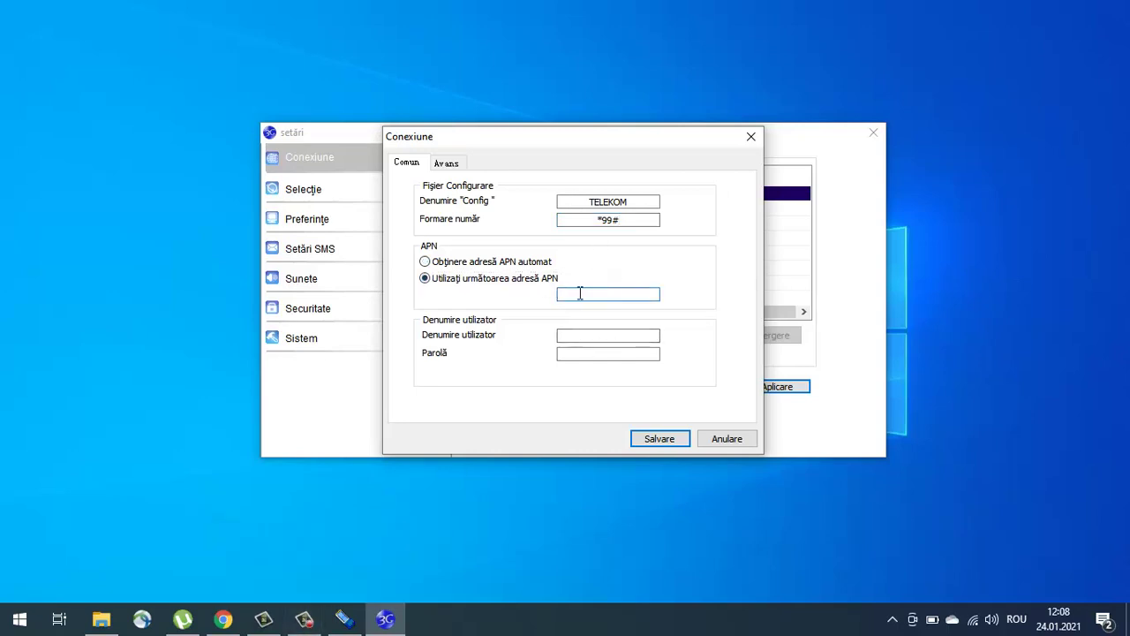
pyautogui.write('broadband')
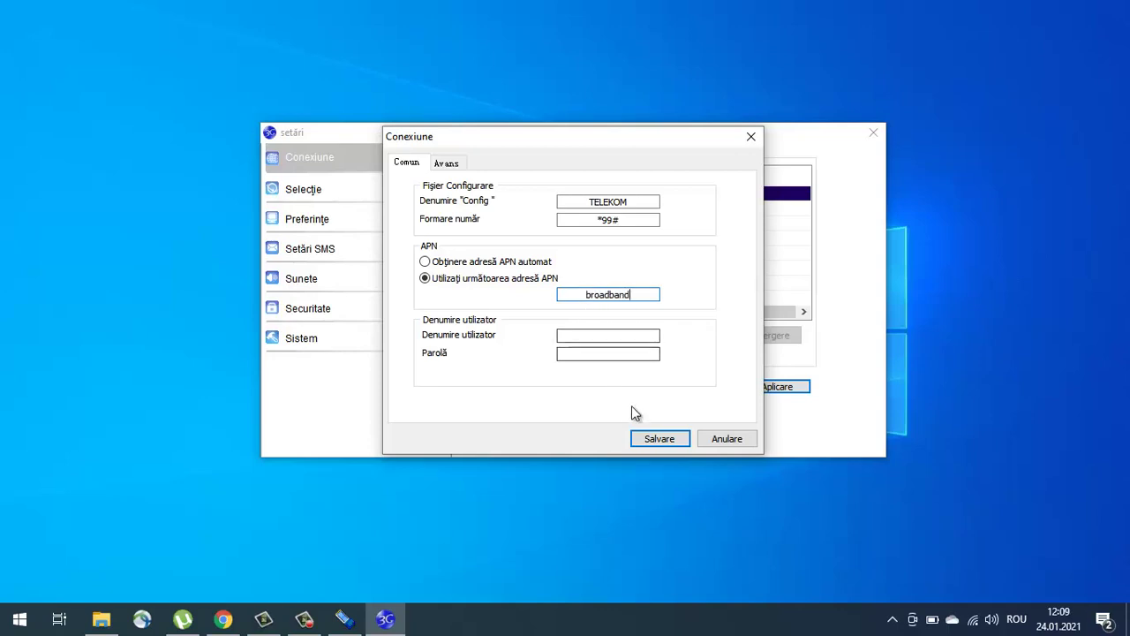
pyautogui.click(651, 439)
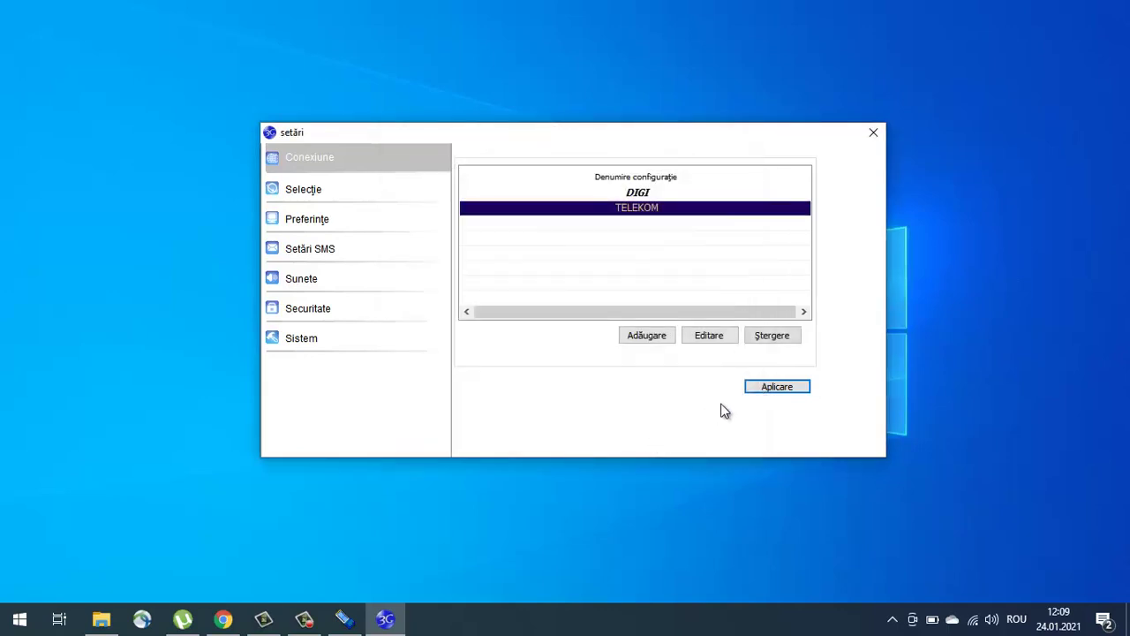
# Step: Apply TELEKOM as the active profile, confirm, and close the settings window
pyautogui.click(778, 387)
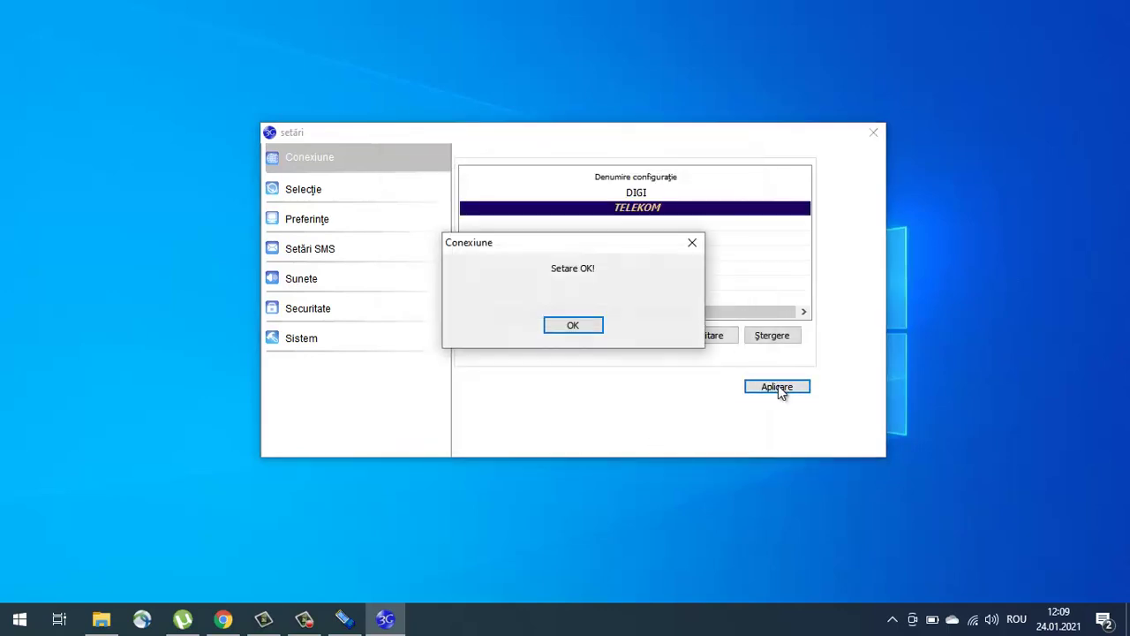
pyautogui.click(586, 329)
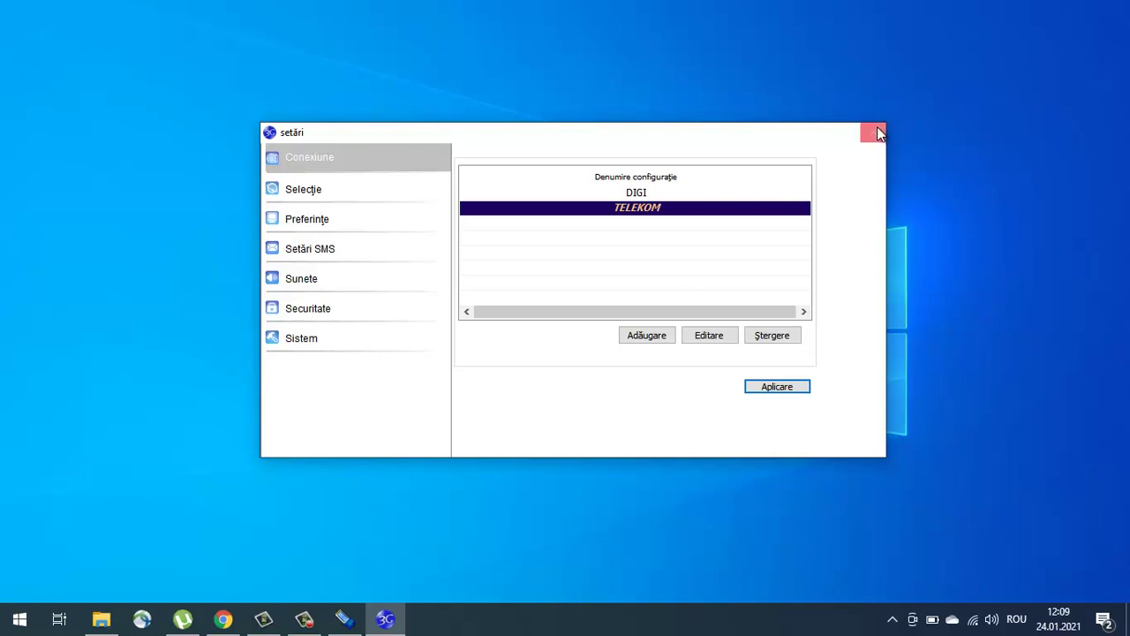
pyautogui.click(876, 131)
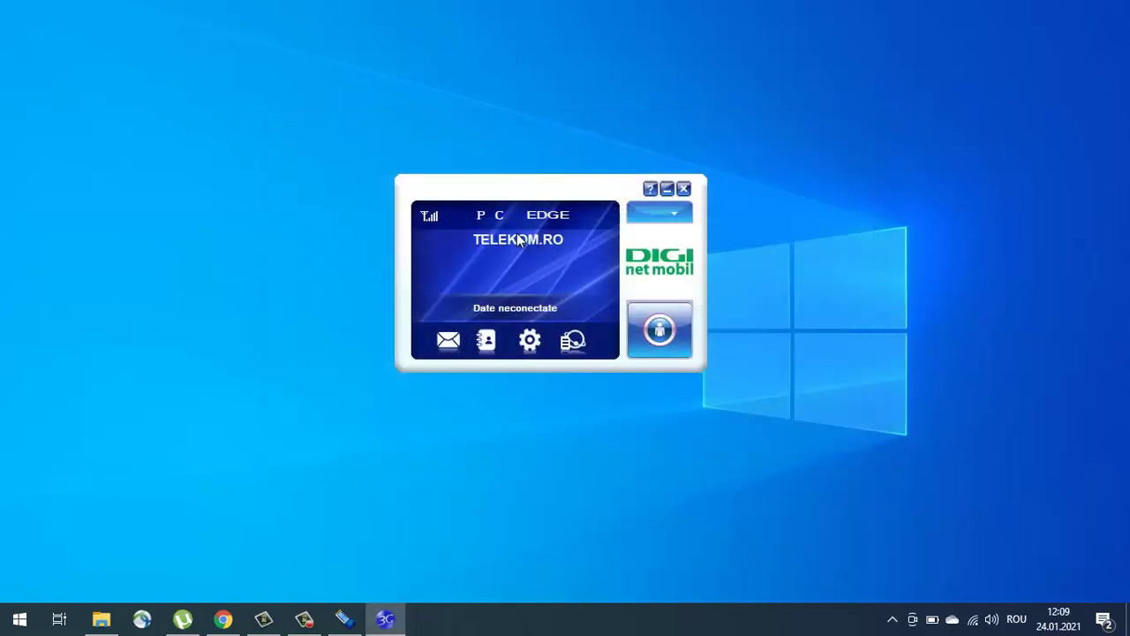
pyautogui.click(992, 619)
# Step: Disconnect the DIGI Wi-Fi network and connect the modem's data over TELEKOM.RO
pyautogui.click(989, 619)
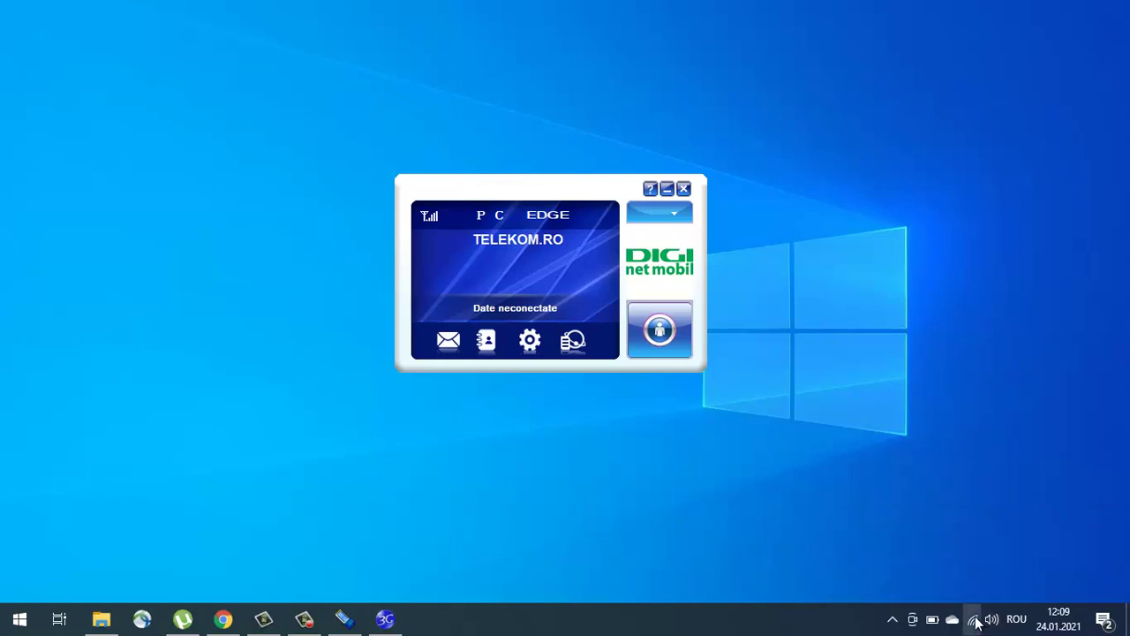
pyautogui.click(975, 619)
pyautogui.click(1050, 228)
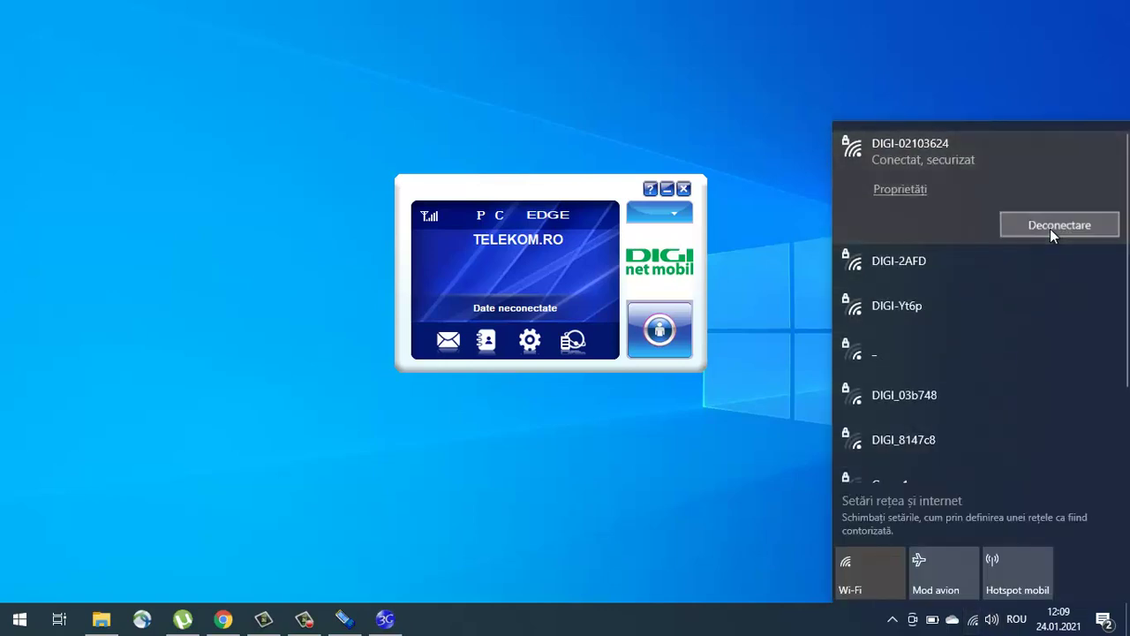
pyautogui.click(733, 510)
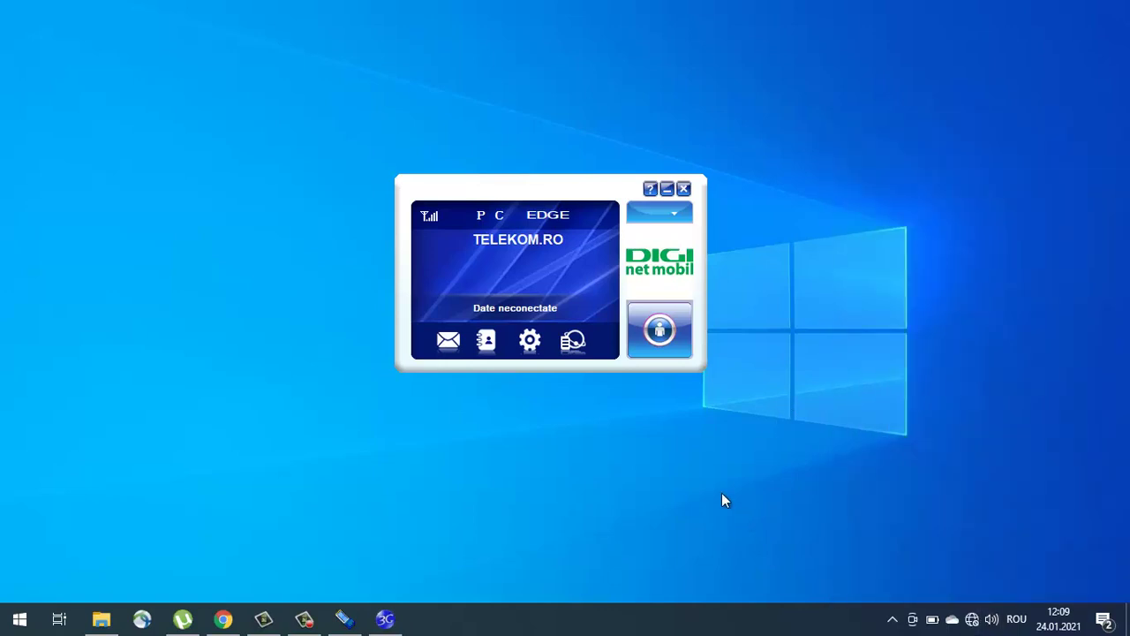
pyautogui.click(677, 338)
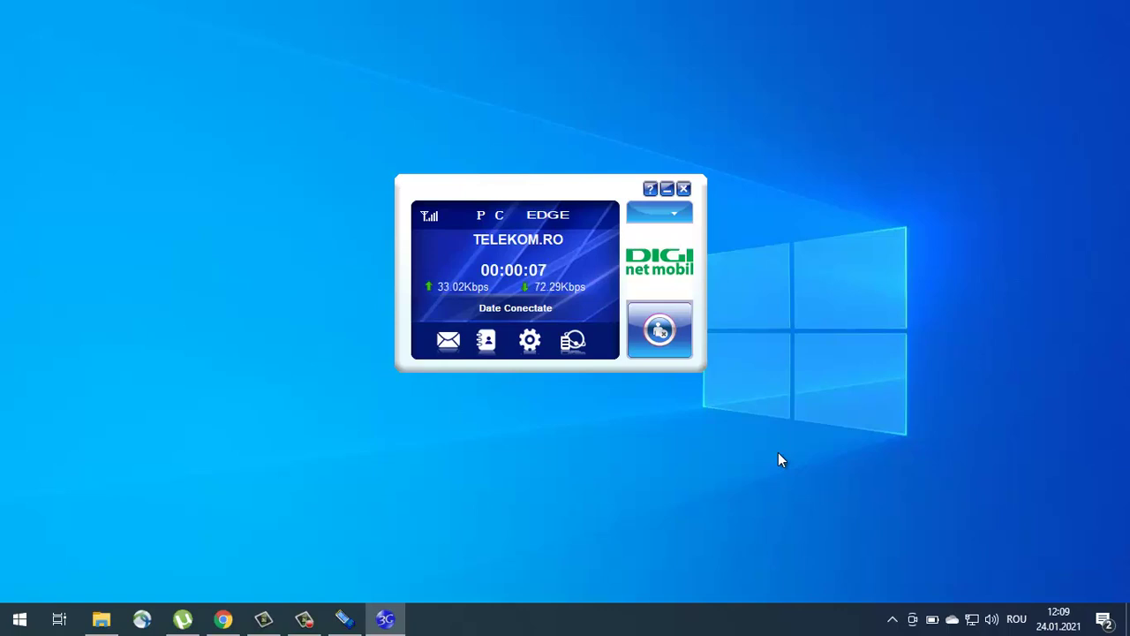
pyautogui.click(20, 618)
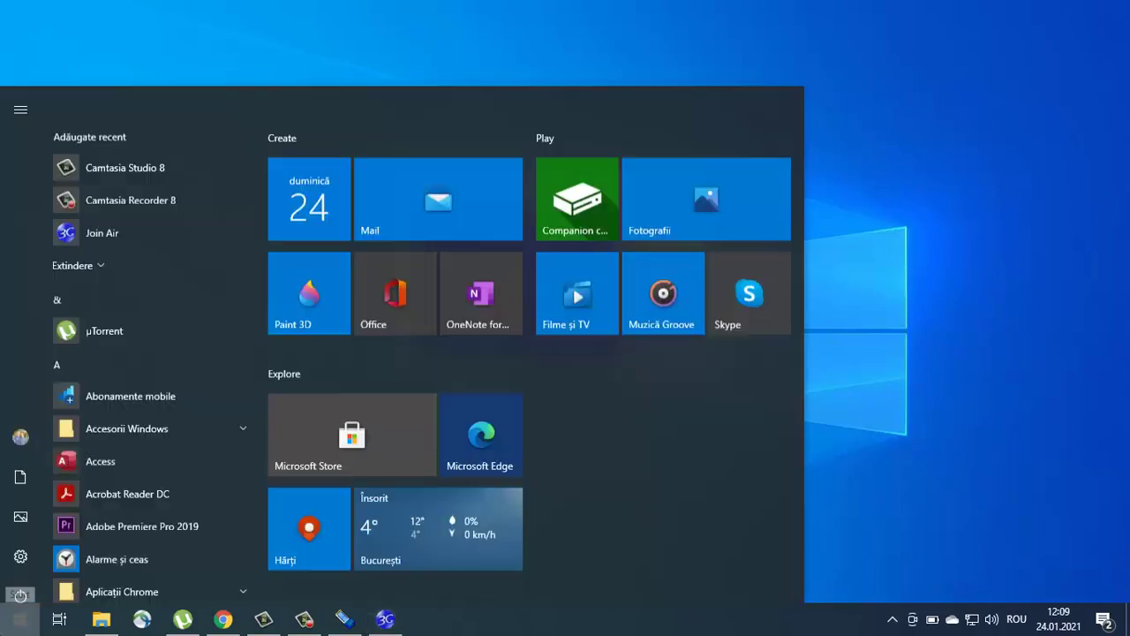